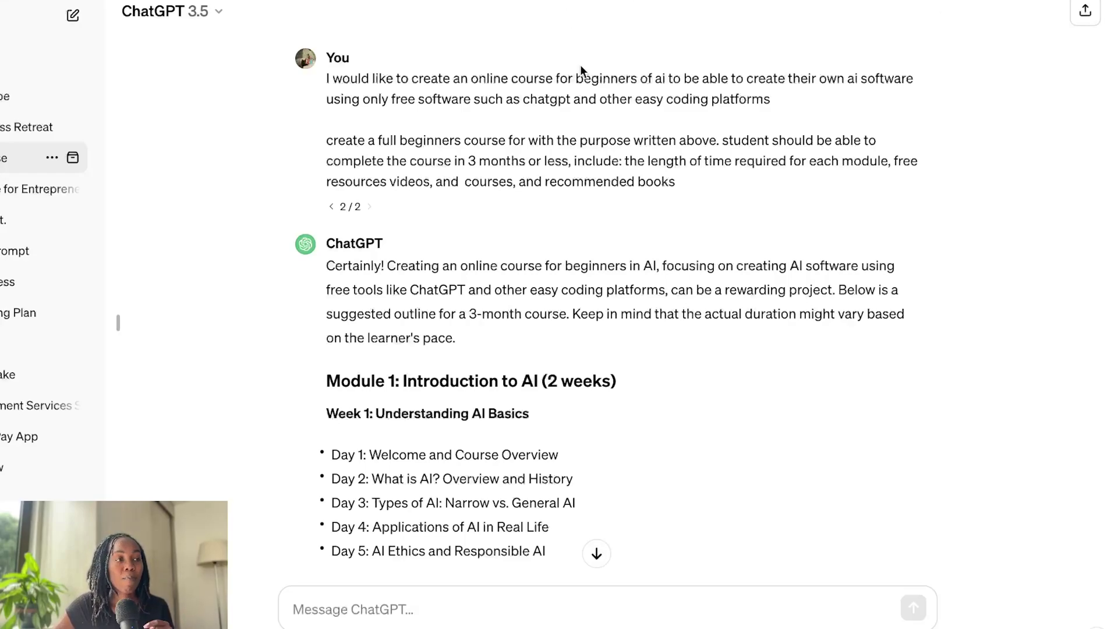
{"action": "scroll", "coordinate": [578, 141], "scroll_direction": "down", "scroll_amount": 1}
{"action": "scroll", "coordinate": [577, 142], "scroll_direction": "up", "scroll_amount": 1}
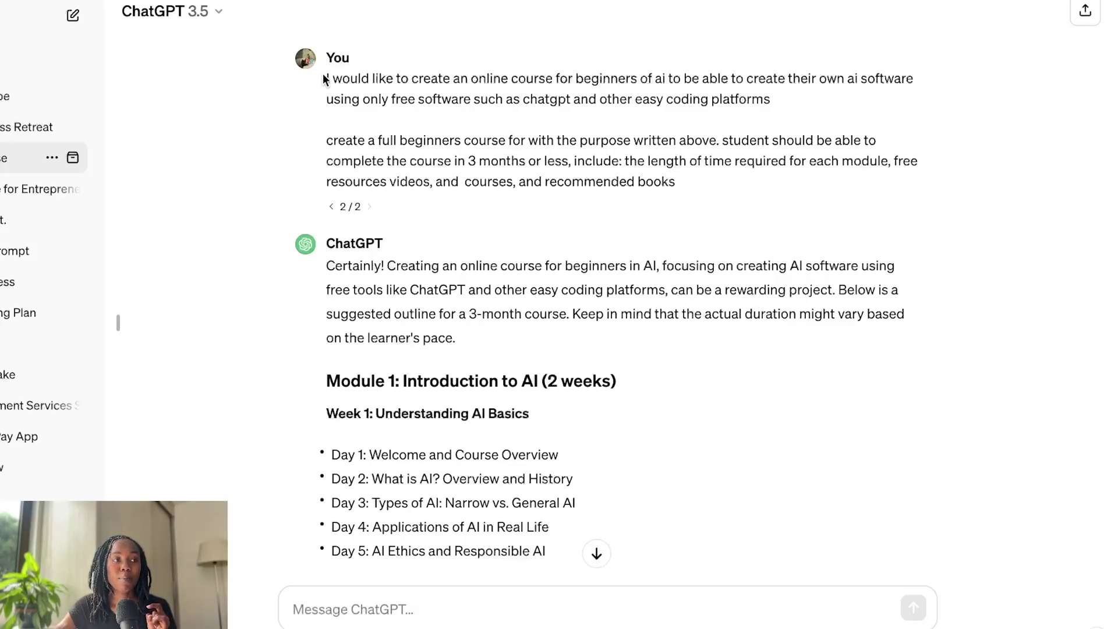
{"action": "left_click_drag", "start_coordinate": [328, 78], "coordinate": [698, 184]}
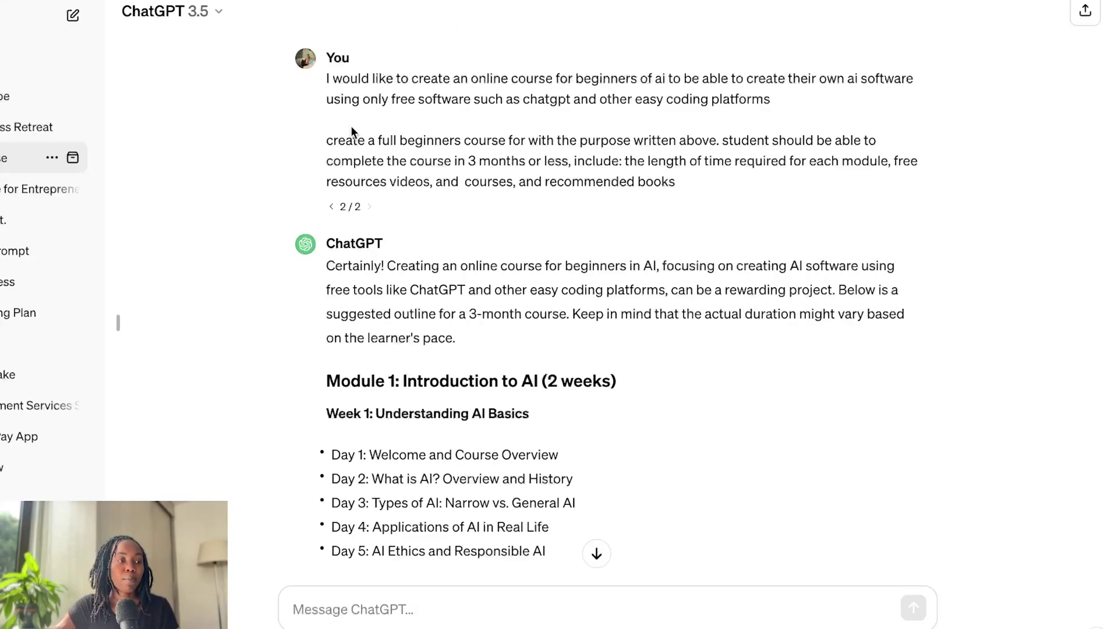
{"action": "left_click_drag", "start_coordinate": [358, 141], "coordinate": [500, 169]}
{"action": "left_click", "coordinate": [500, 169]}
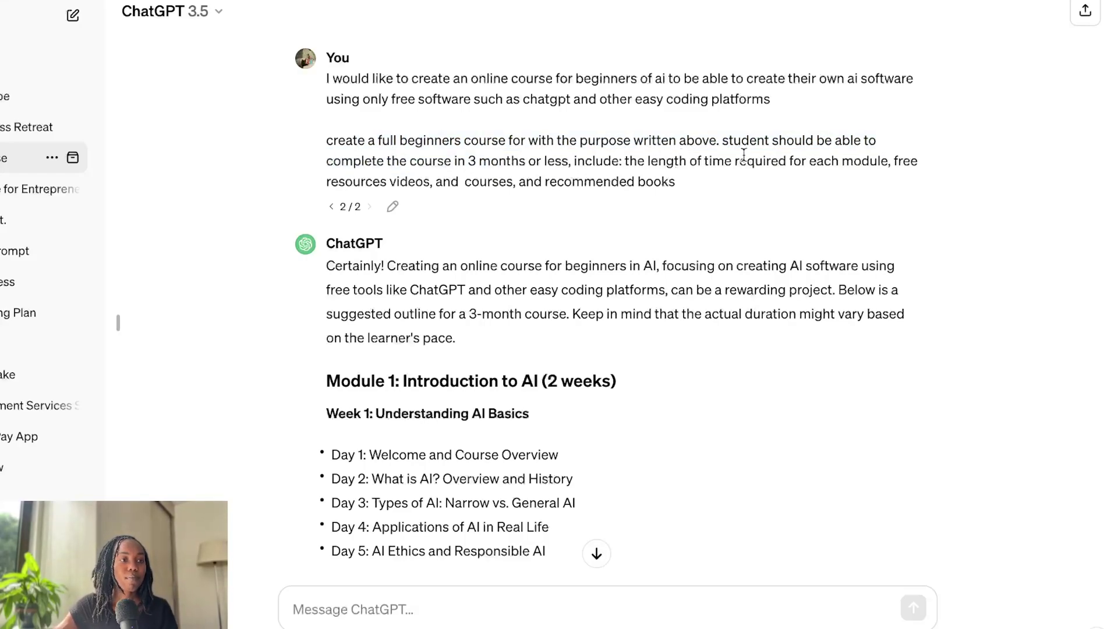
{"action": "left_click_drag", "start_coordinate": [722, 140], "coordinate": [786, 160]}
{"action": "left_click", "coordinate": [786, 161]}
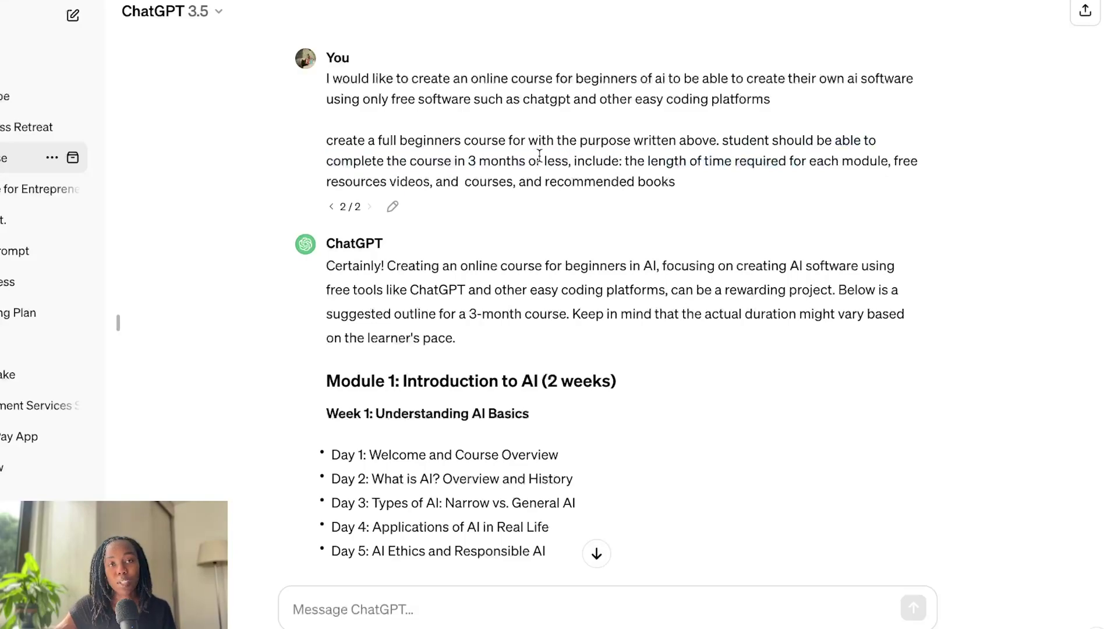
{"action": "scroll", "coordinate": [723, 171], "scroll_direction": "down", "scroll_amount": 1}
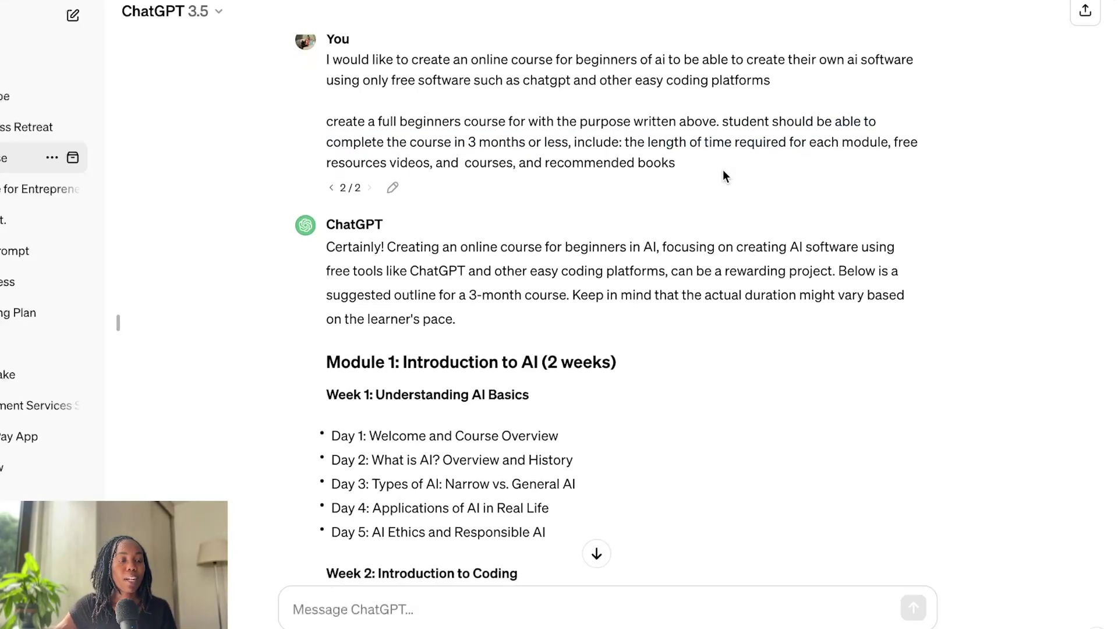
{"action": "scroll", "coordinate": [724, 175], "scroll_direction": "down", "scroll_amount": 1}
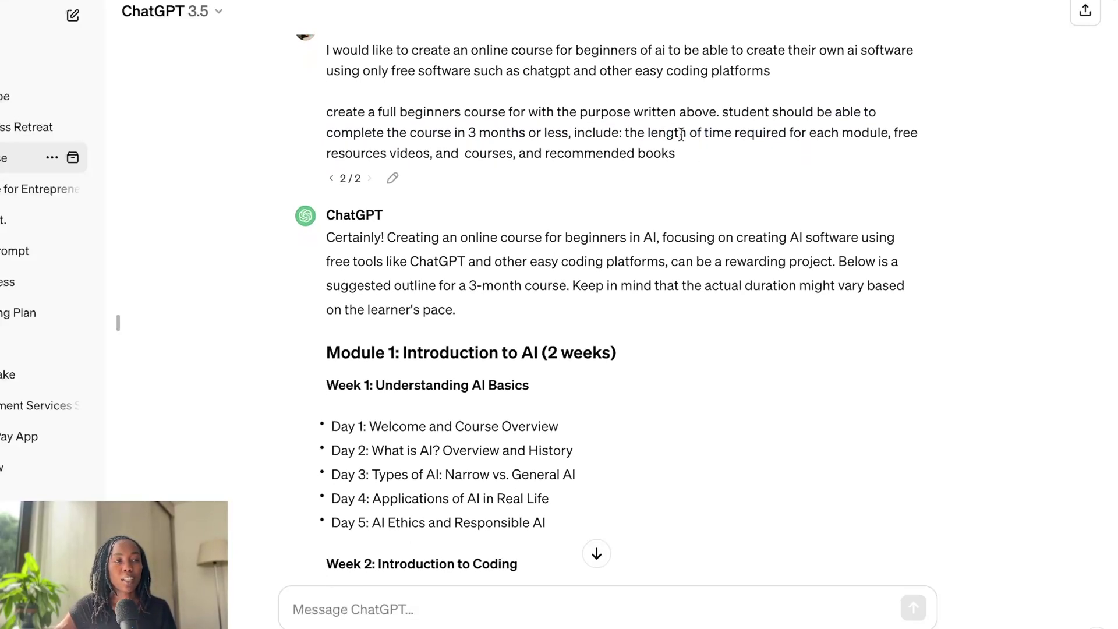
{"action": "left_click_drag", "start_coordinate": [679, 133], "coordinate": [806, 134]}
{"action": "left_click", "coordinate": [600, 148]}
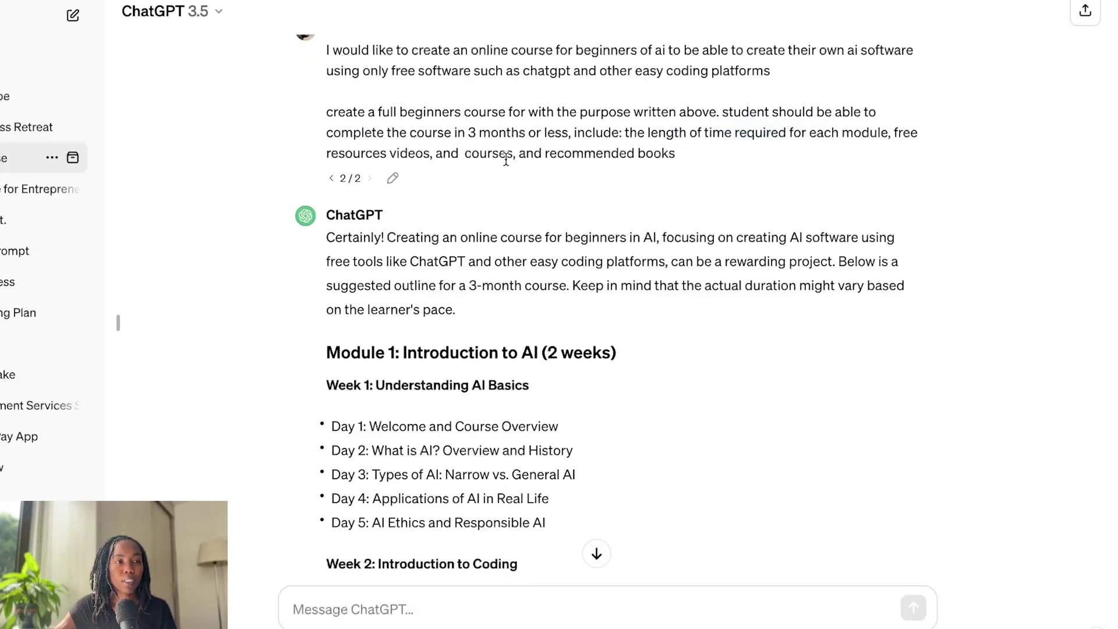
{"action": "left_click_drag", "start_coordinate": [505, 154], "coordinate": [556, 155]}
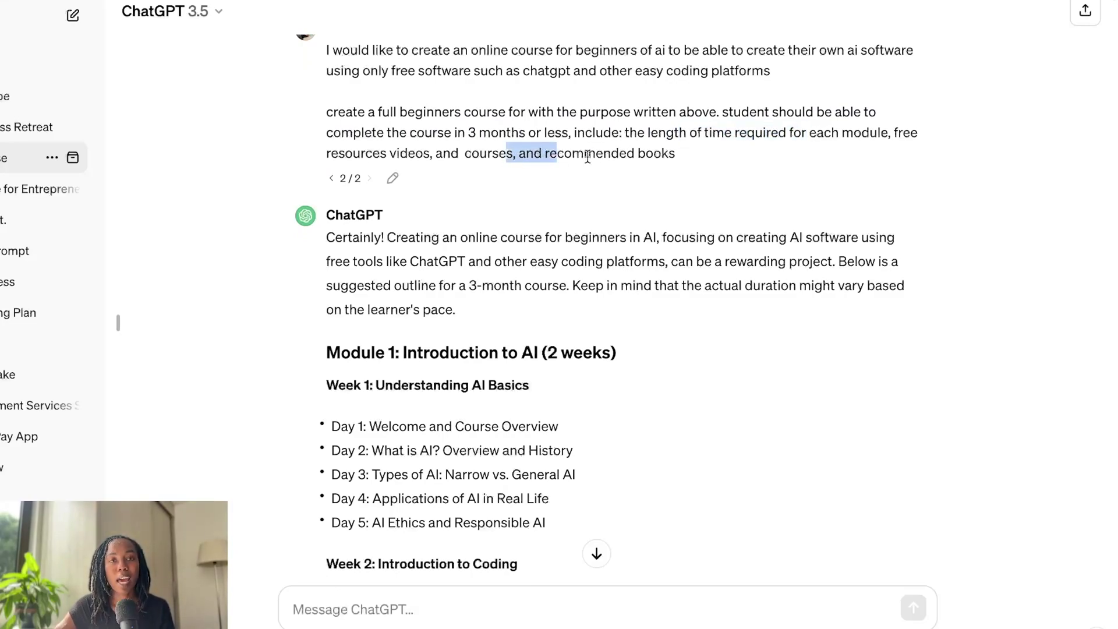
{"action": "scroll", "coordinate": [588, 156], "scroll_direction": "up", "scroll_amount": 1}
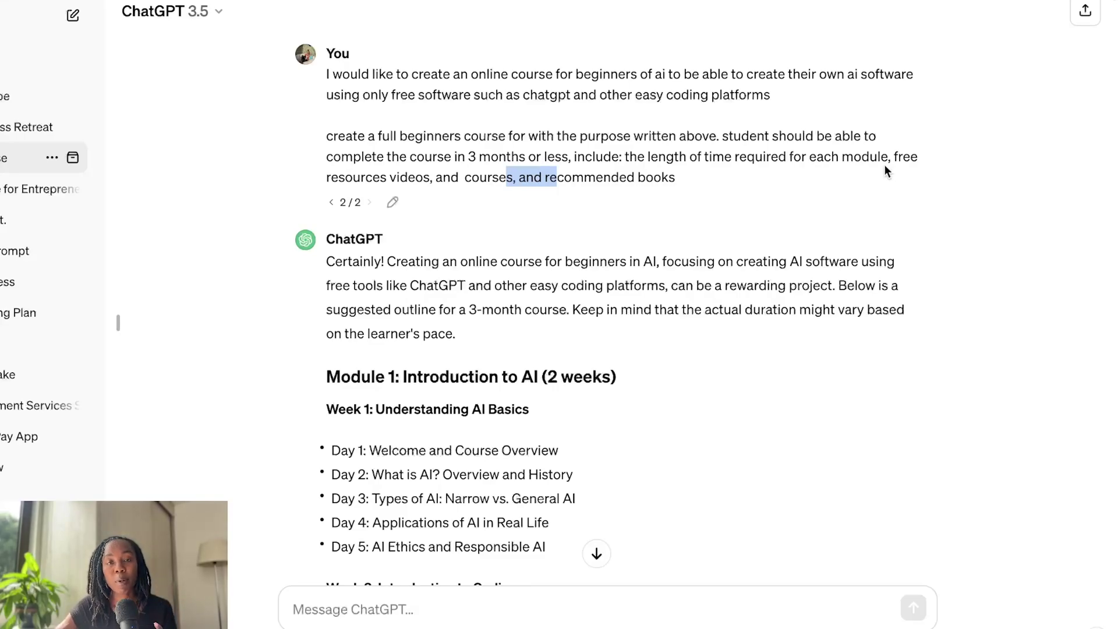
{"action": "scroll", "coordinate": [824, 233], "scroll_direction": "down", "scroll_amount": 1}
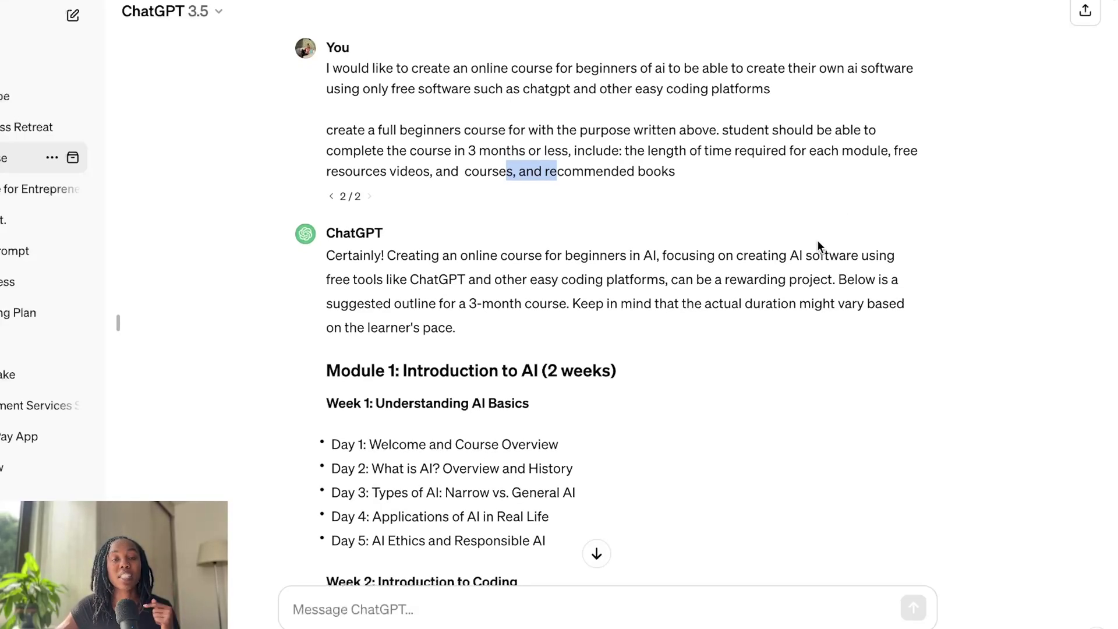
{"action": "scroll", "coordinate": [818, 239], "scroll_direction": "down", "scroll_amount": 1}
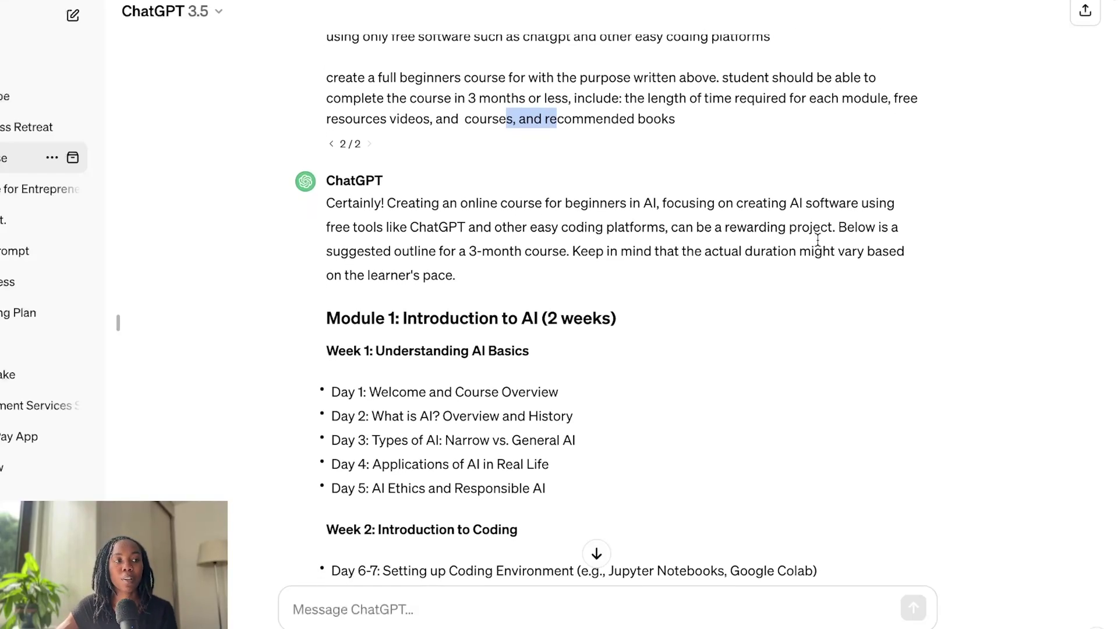
{"action": "scroll", "coordinate": [669, 269], "scroll_direction": "down", "scroll_amount": 4}
{"action": "left_click_drag", "start_coordinate": [669, 270], "coordinate": [341, 205]}
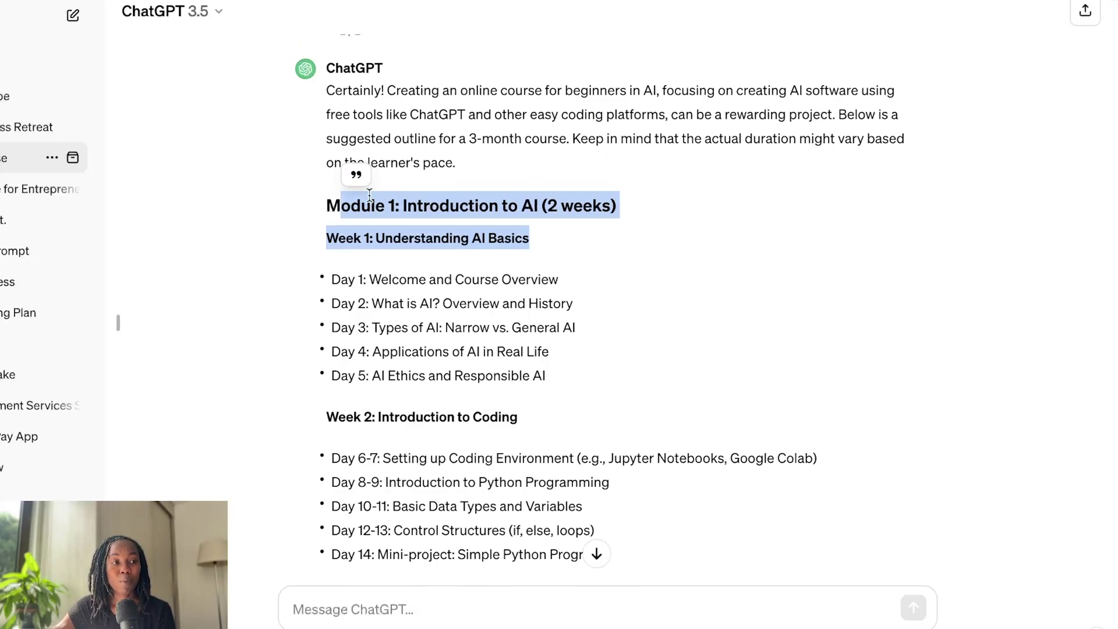
{"action": "left_click", "coordinate": [432, 230]}
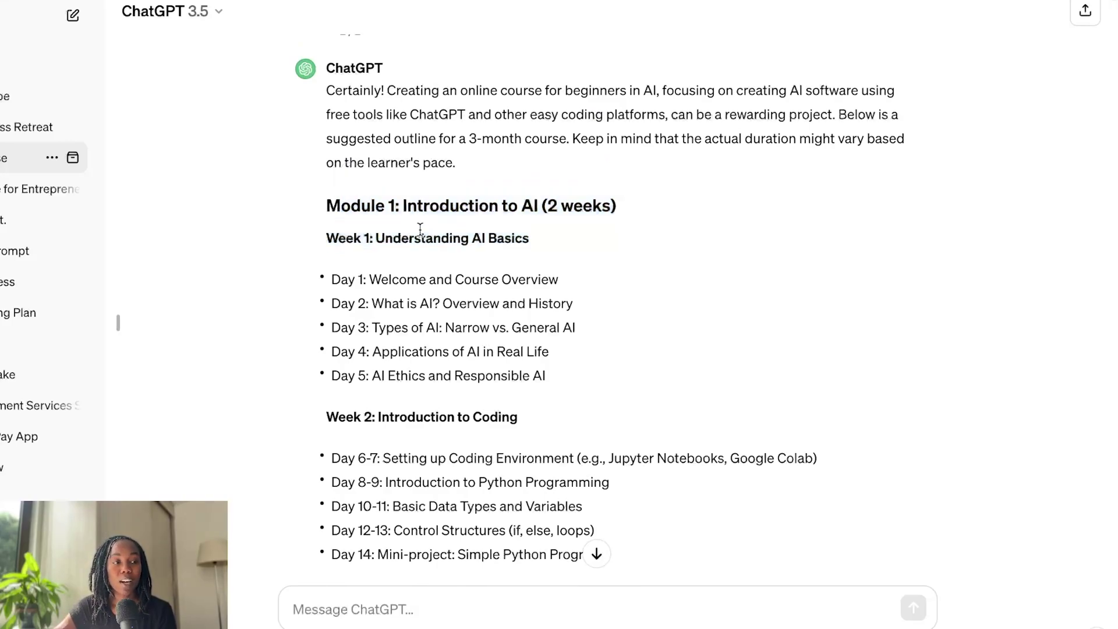
{"action": "scroll", "coordinate": [358, 248], "scroll_direction": "down", "scroll_amount": 1}
{"action": "scroll", "coordinate": [371, 244], "scroll_direction": "down", "scroll_amount": 1}
{"action": "left_click_drag", "start_coordinate": [358, 252], "coordinate": [596, 268]}
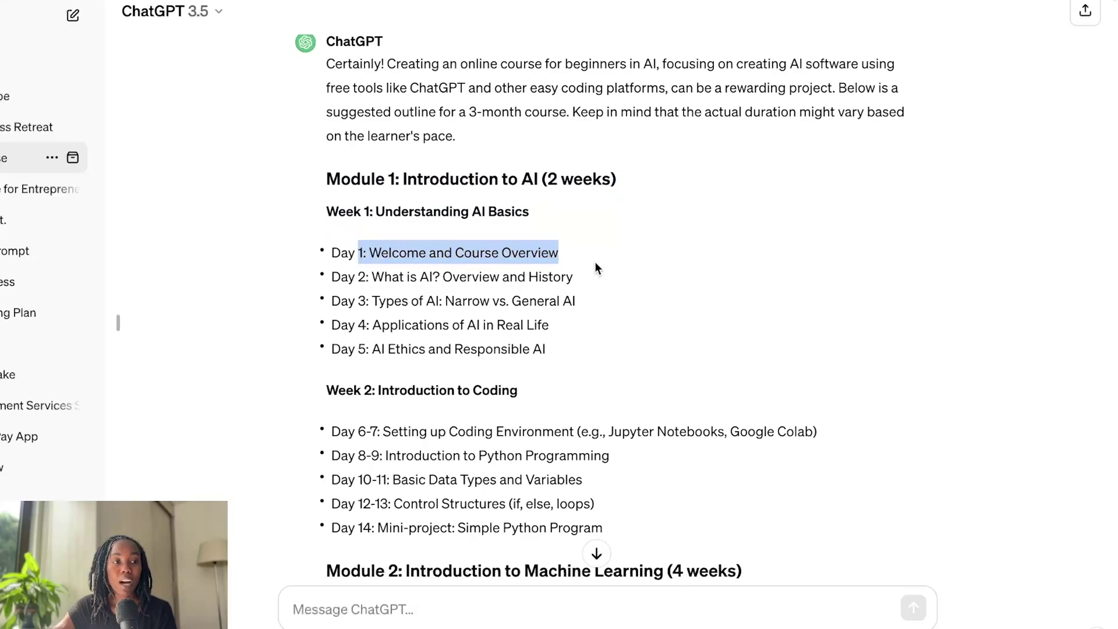
{"action": "left_click", "coordinate": [434, 318]}
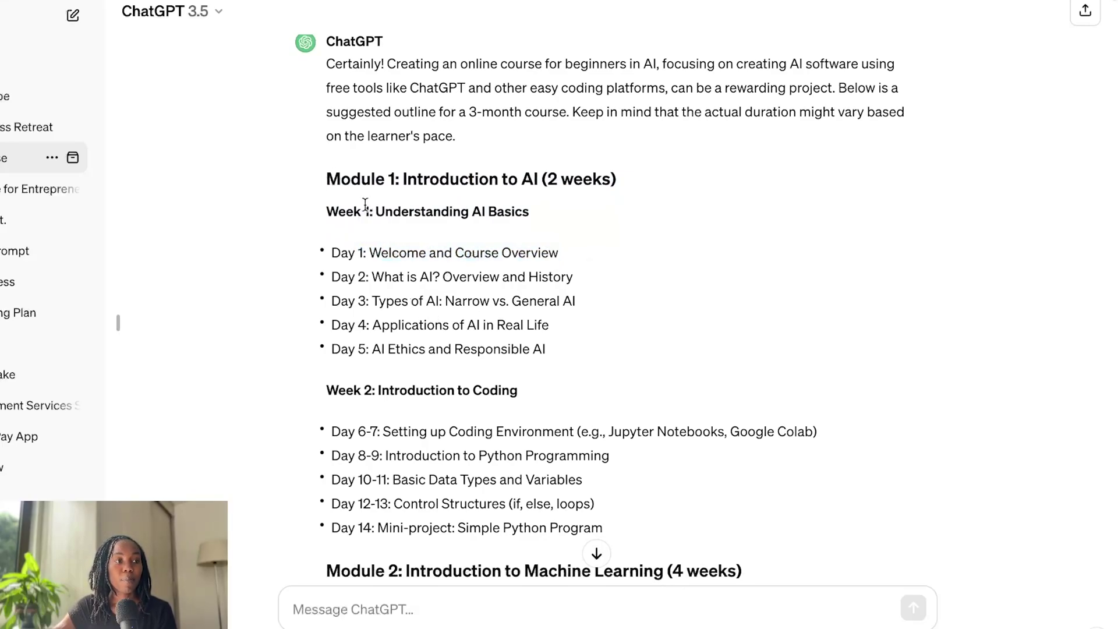
{"action": "left_click_drag", "start_coordinate": [365, 210], "coordinate": [482, 213]}
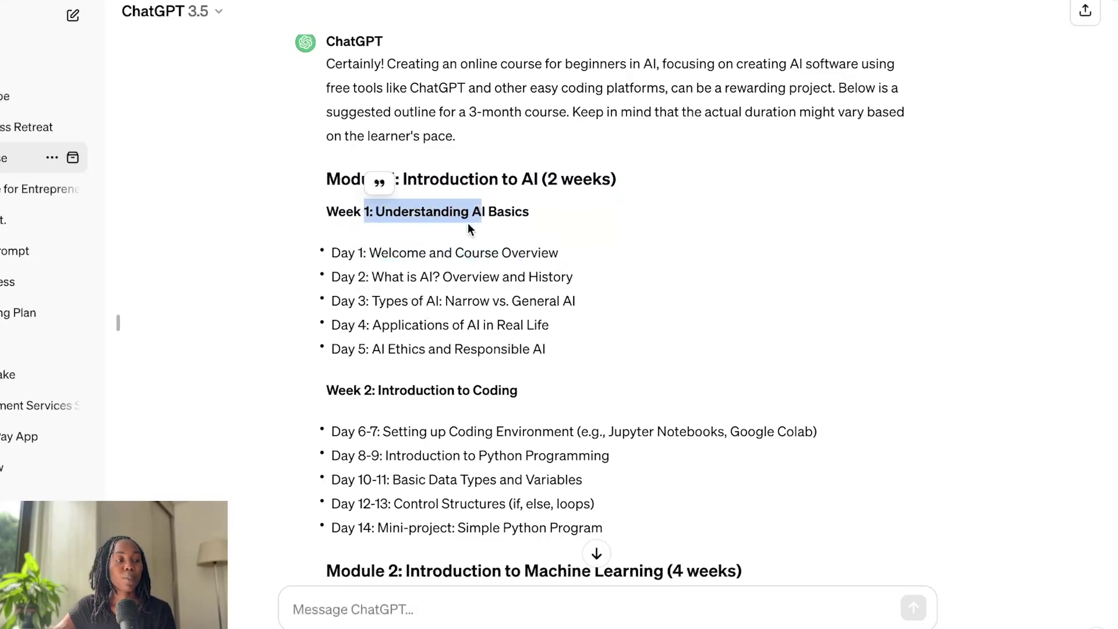
{"action": "scroll", "coordinate": [471, 222], "scroll_direction": "down", "scroll_amount": 2}
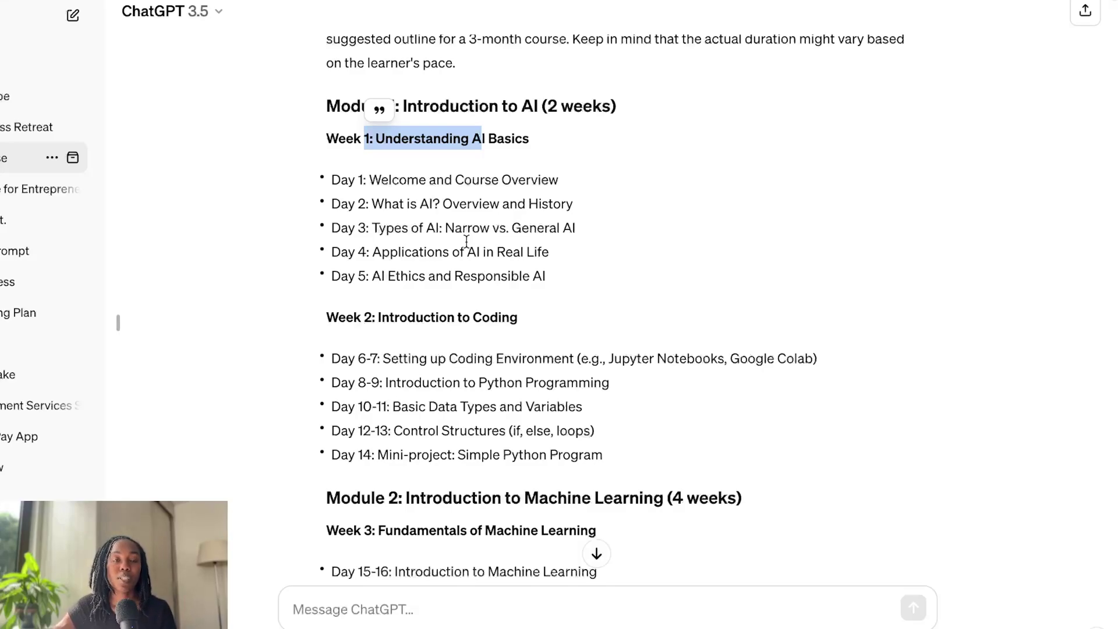
{"action": "scroll", "coordinate": [465, 240], "scroll_direction": "down", "scroll_amount": 1}
{"action": "left_click", "coordinate": [357, 95]}
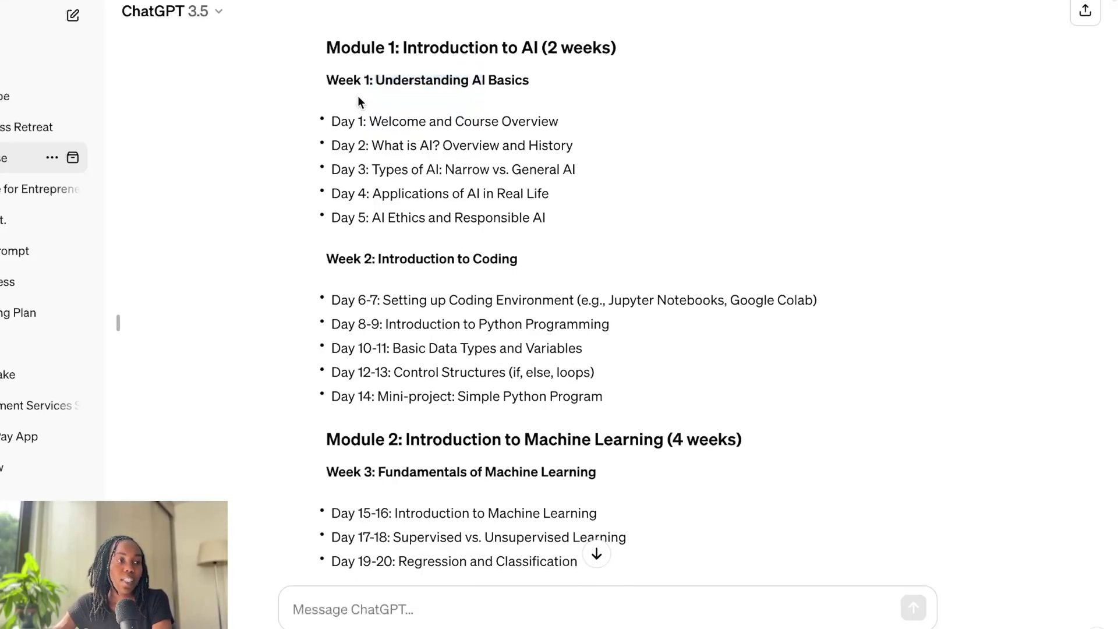
{"action": "left_click_drag", "start_coordinate": [383, 83], "coordinate": [534, 85]}
{"action": "left_click", "coordinate": [521, 144]}
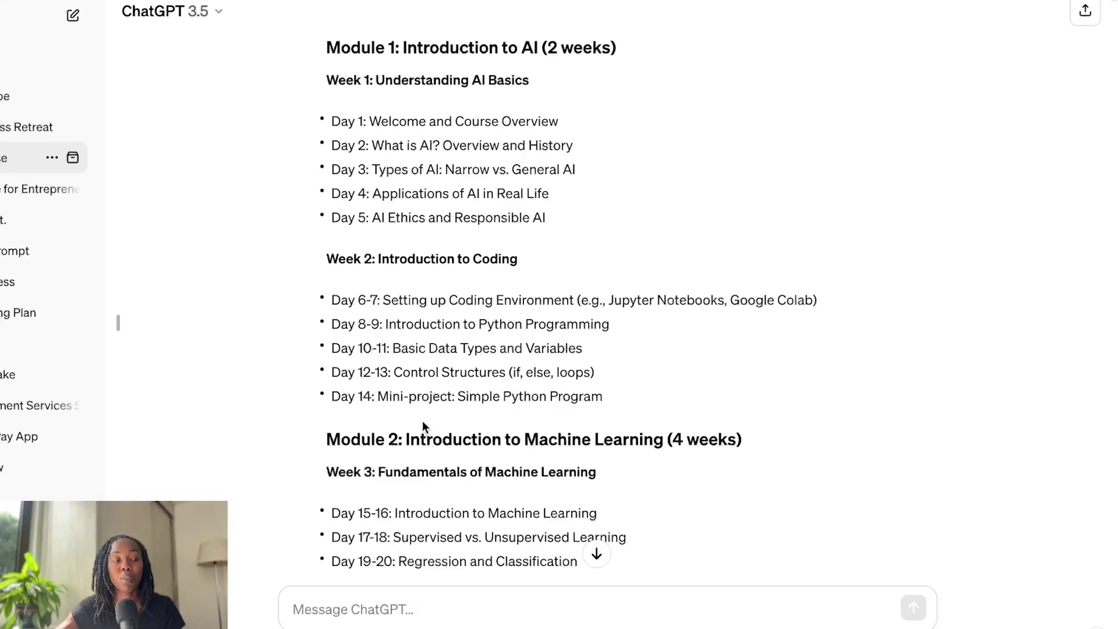
{"action": "left_click_drag", "start_coordinate": [381, 121], "coordinate": [607, 153]}
{"action": "left_click", "coordinate": [606, 156]}
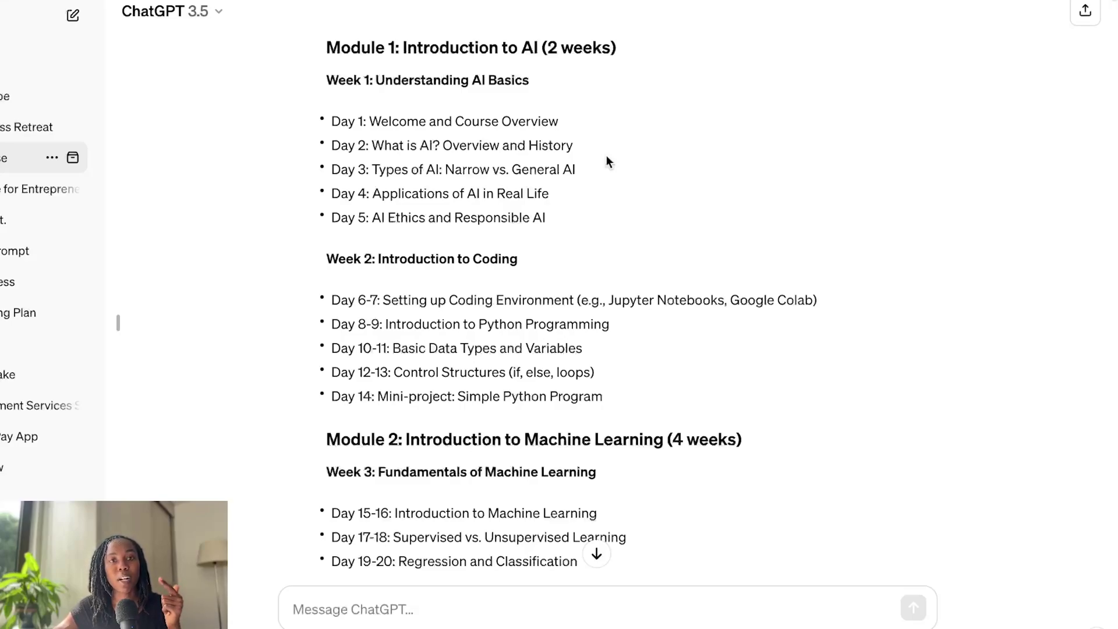
Scroll to the Week 2 coding days and briefly highlight the Week 2 heading.
{"action": "scroll", "coordinate": [536, 179], "scroll_direction": "down", "scroll_amount": 2}
{"action": "scroll", "coordinate": [535, 178], "scroll_direction": "down", "scroll_amount": 5}
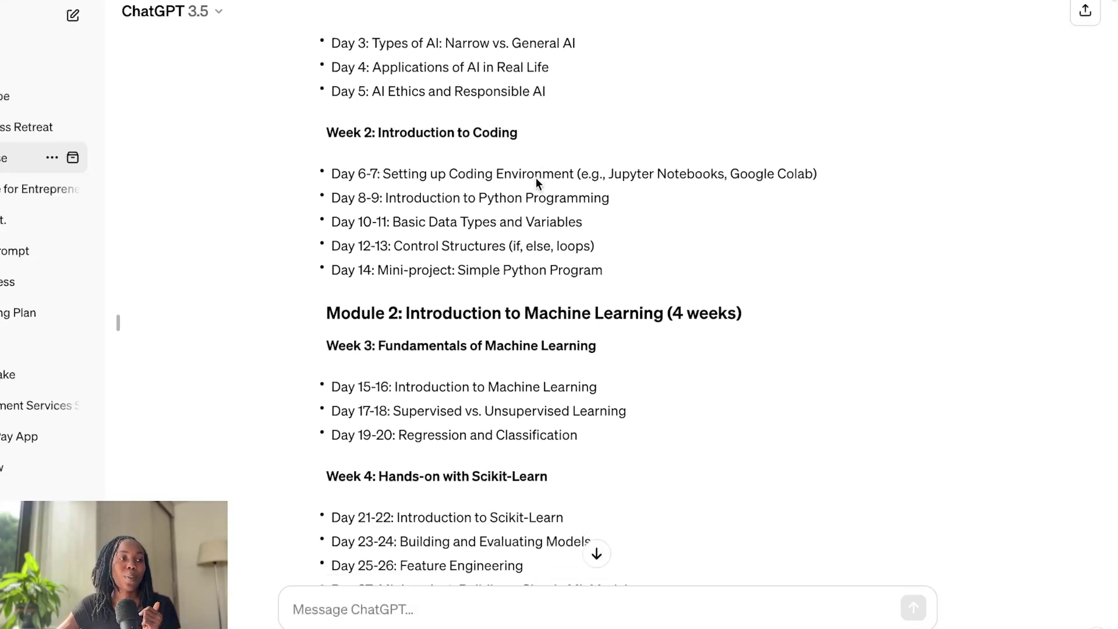
{"action": "scroll", "coordinate": [536, 177], "scroll_direction": "up", "scroll_amount": 2}
{"action": "left_click_drag", "start_coordinate": [353, 107], "coordinate": [491, 116]}
{"action": "left_click", "coordinate": [492, 132]}
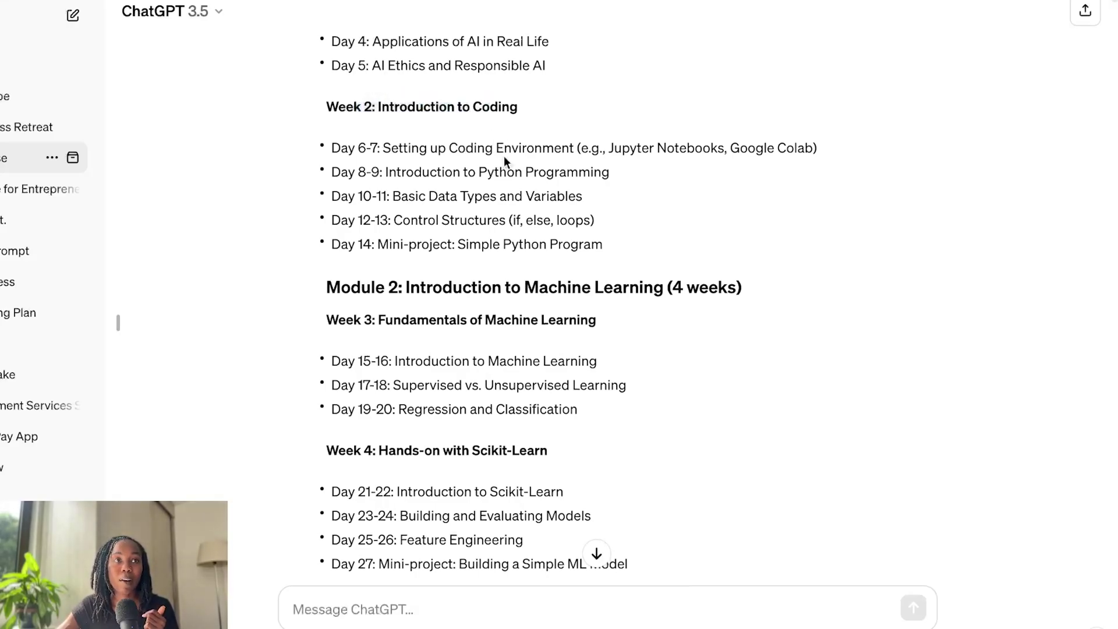
Highlight the Introduction to Coding heading, then read on to Week 4 Scikit-Learn and Week 5 NLP.
{"action": "scroll", "coordinate": [504, 161], "scroll_direction": "down", "scroll_amount": 1}
{"action": "left_click_drag", "start_coordinate": [379, 100], "coordinate": [492, 109]}
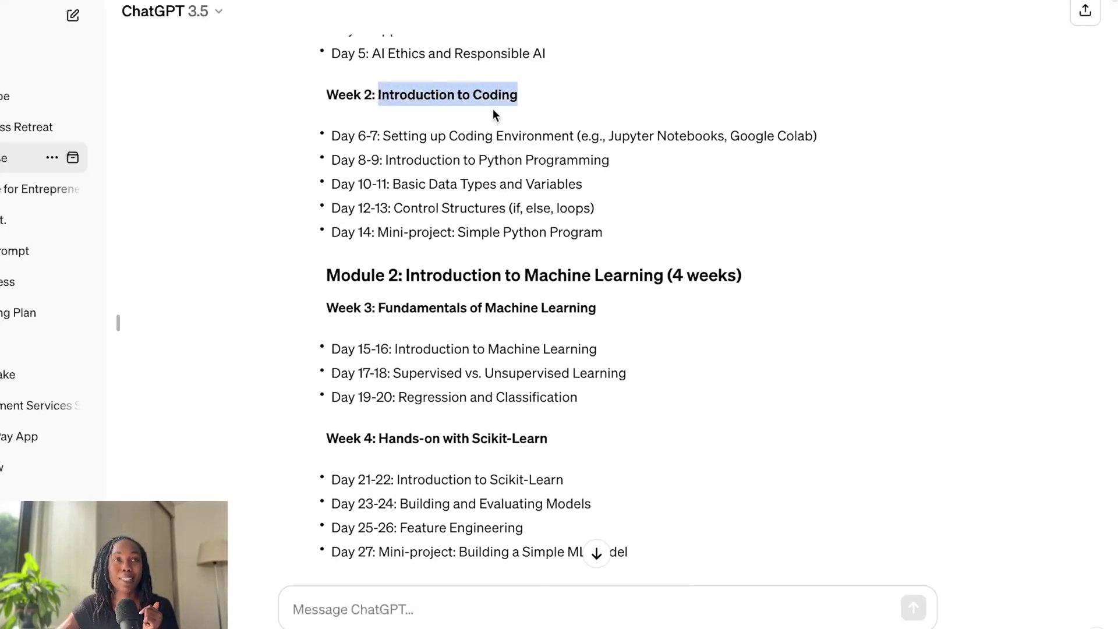
{"action": "left_click", "coordinate": [488, 176]}
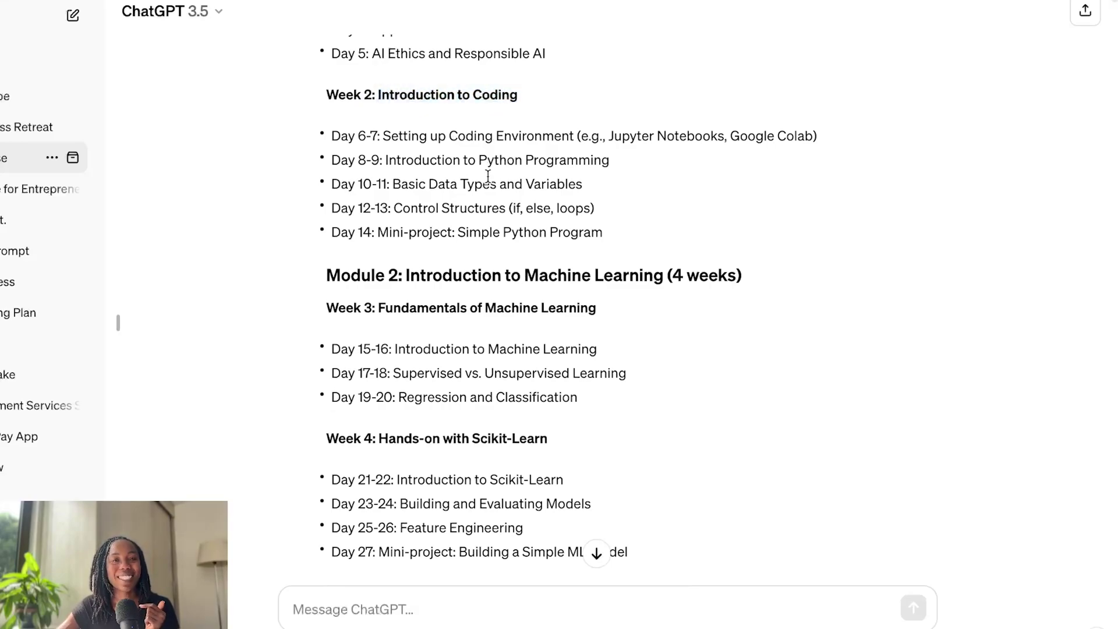
{"action": "scroll", "coordinate": [488, 176], "scroll_direction": "down", "scroll_amount": 1}
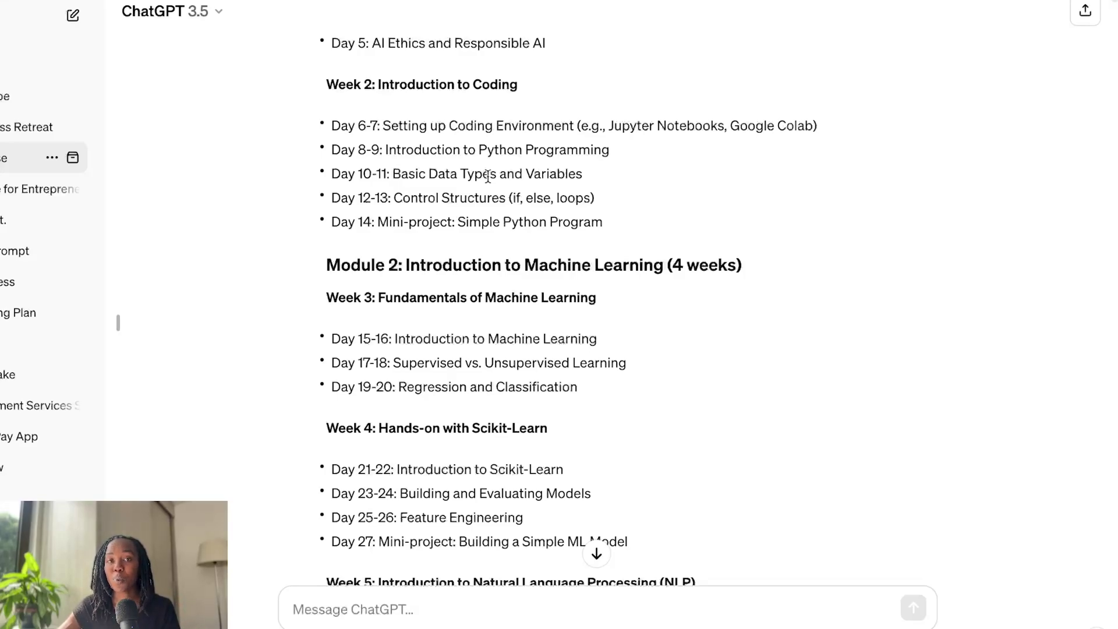
{"action": "scroll", "coordinate": [488, 176], "scroll_direction": "down", "scroll_amount": 3}
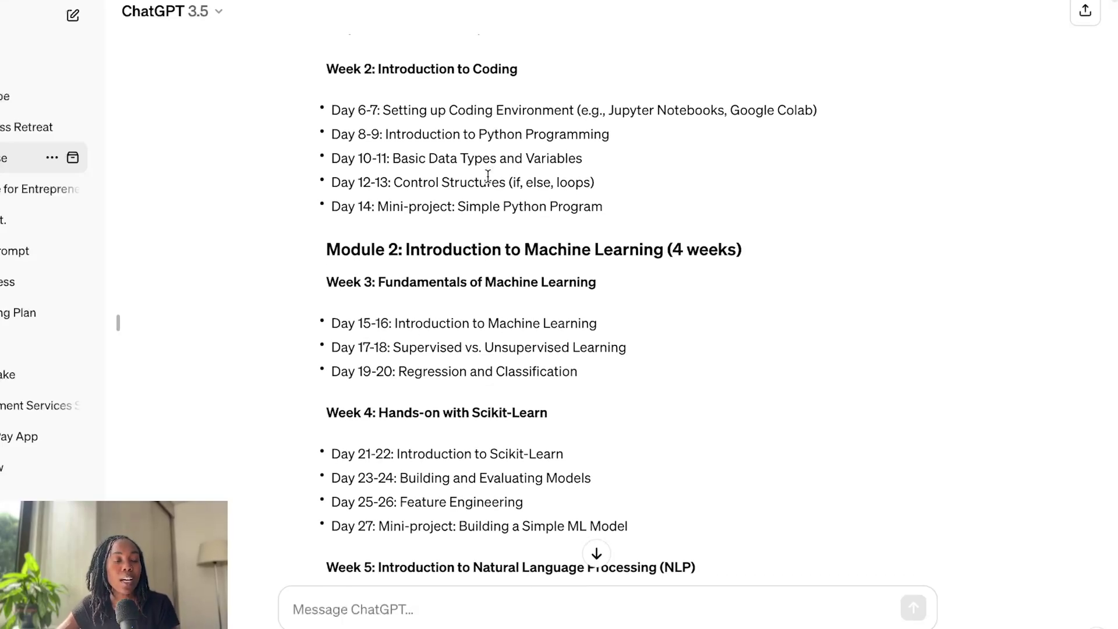
{"action": "scroll", "coordinate": [416, 157], "scroll_direction": "down", "scroll_amount": 3}
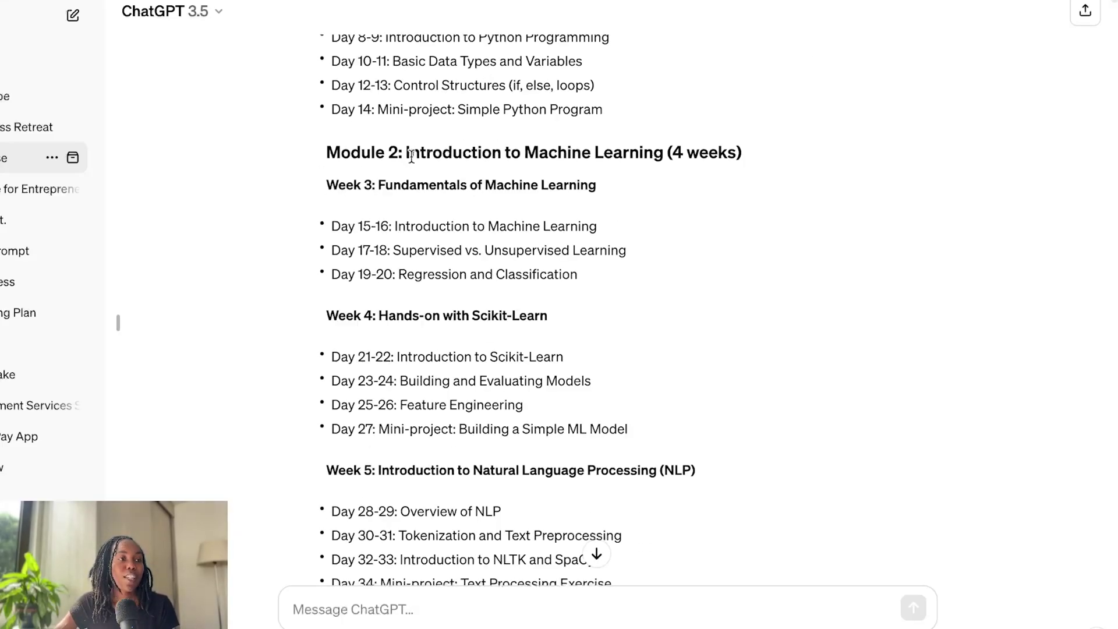
Read down past the Week 3 heading, briefly selecting it, toward Module 3.
{"action": "scroll", "coordinate": [416, 157], "scroll_direction": "down", "scroll_amount": 2}
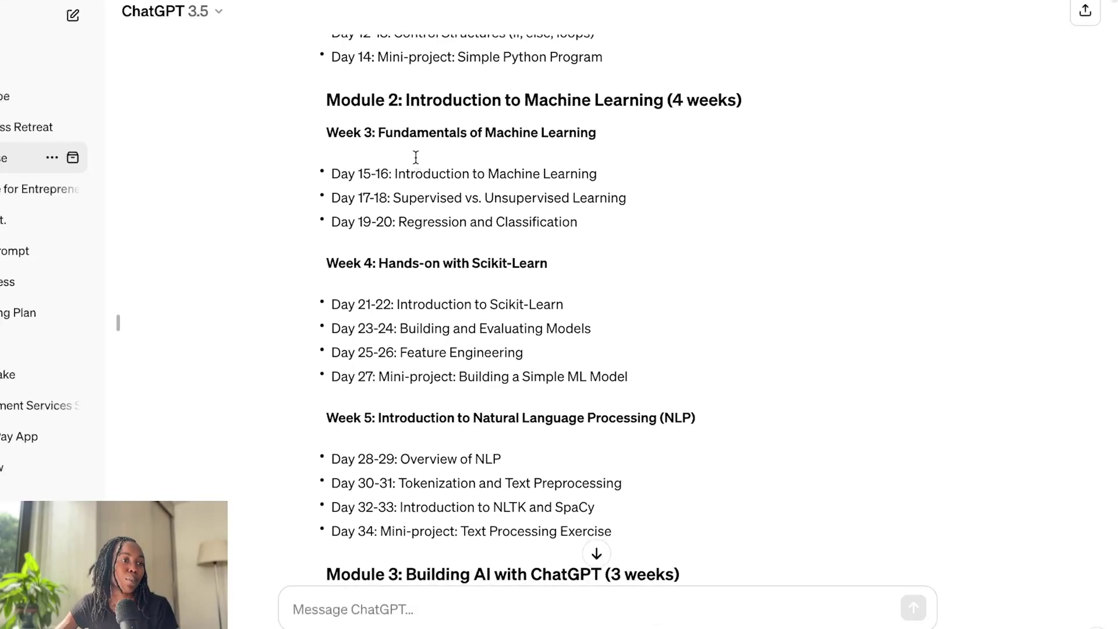
{"action": "scroll", "coordinate": [414, 156], "scroll_direction": "down", "scroll_amount": 1}
{"action": "left_click_drag", "start_coordinate": [365, 120], "coordinate": [486, 130]}
{"action": "left_click", "coordinate": [494, 132]}
{"action": "scroll", "coordinate": [496, 129], "scroll_direction": "down", "scroll_amount": 1}
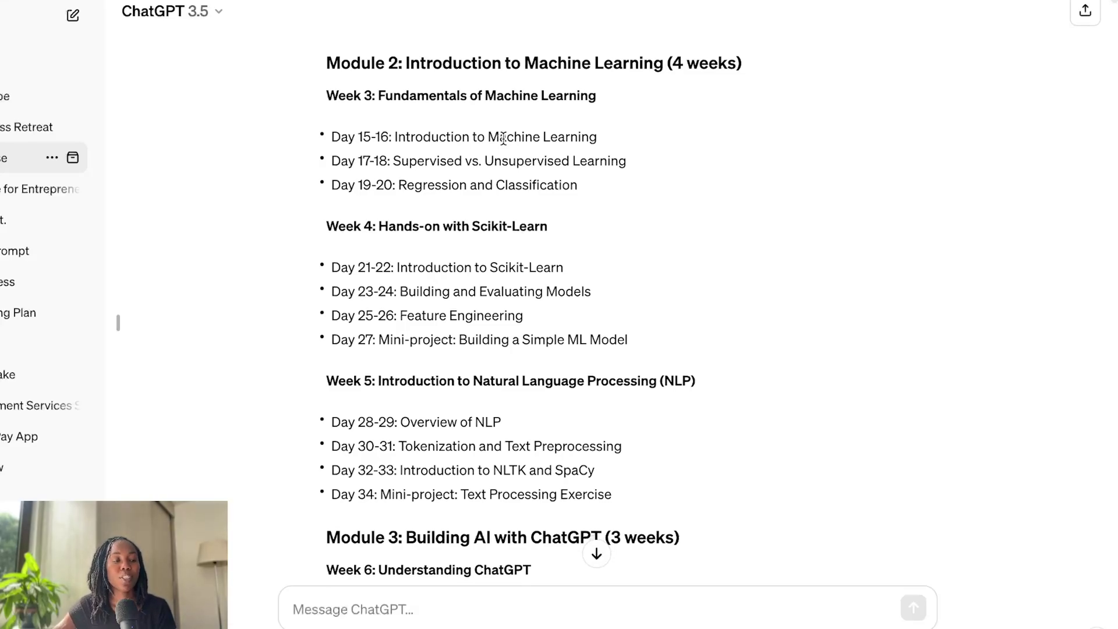
{"action": "scroll", "coordinate": [503, 138], "scroll_direction": "down", "scroll_amount": 1}
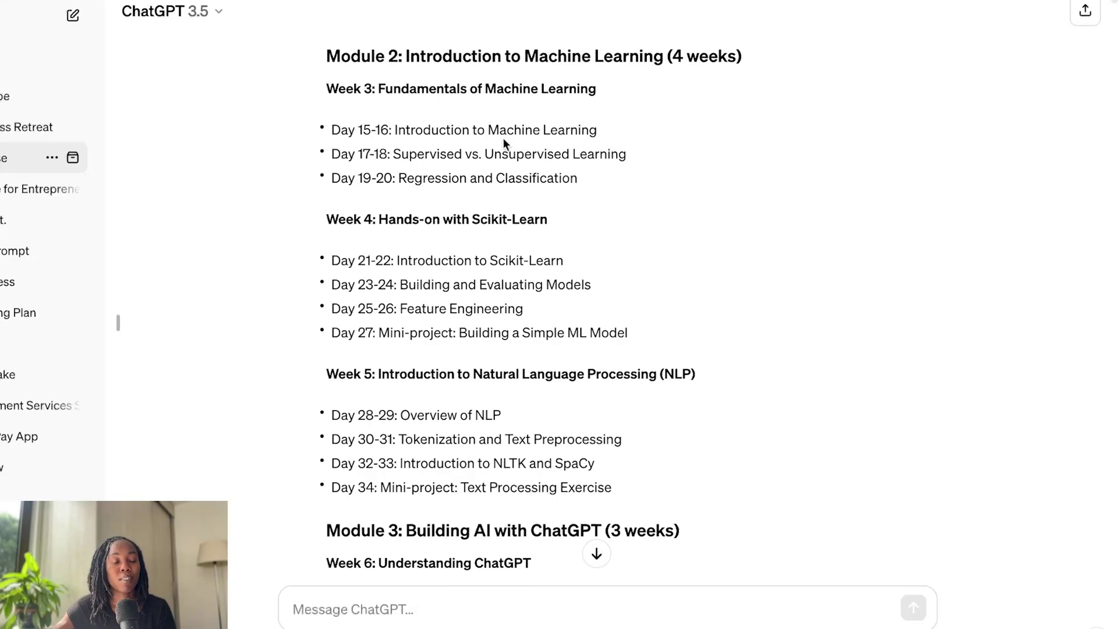
{"action": "scroll", "coordinate": [503, 138], "scroll_direction": "down", "scroll_amount": 3}
{"action": "scroll", "coordinate": [503, 140], "scroll_direction": "down", "scroll_amount": 6}
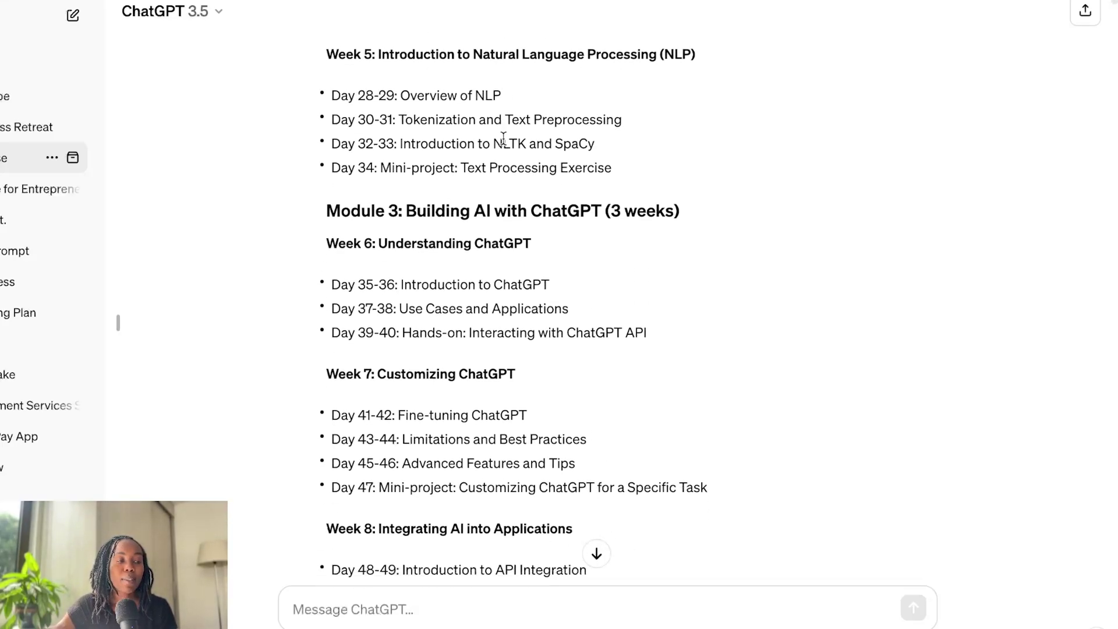
{"action": "scroll", "coordinate": [503, 140], "scroll_direction": "down", "scroll_amount": 1}
Select the Module 3 heading, then read through Module 4's capstone to Day 68-70.
{"action": "left_click_drag", "start_coordinate": [417, 193], "coordinate": [654, 197]}
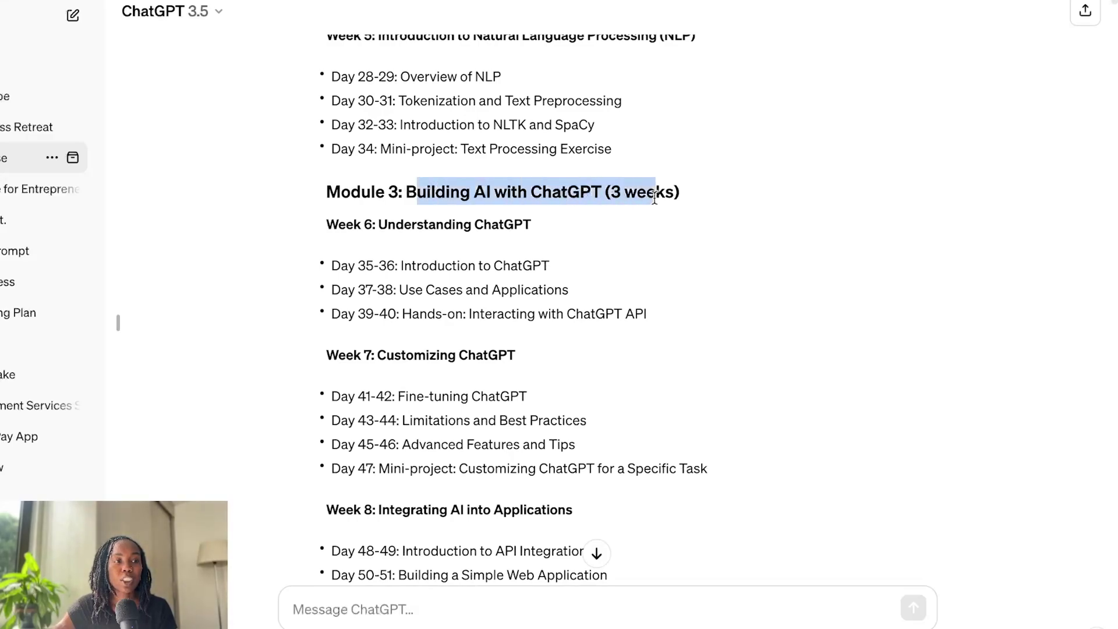
{"action": "left_click", "coordinate": [462, 190]}
{"action": "scroll", "coordinate": [466, 191], "scroll_direction": "down", "scroll_amount": 3}
{"action": "scroll", "coordinate": [472, 191], "scroll_direction": "down", "scroll_amount": 5}
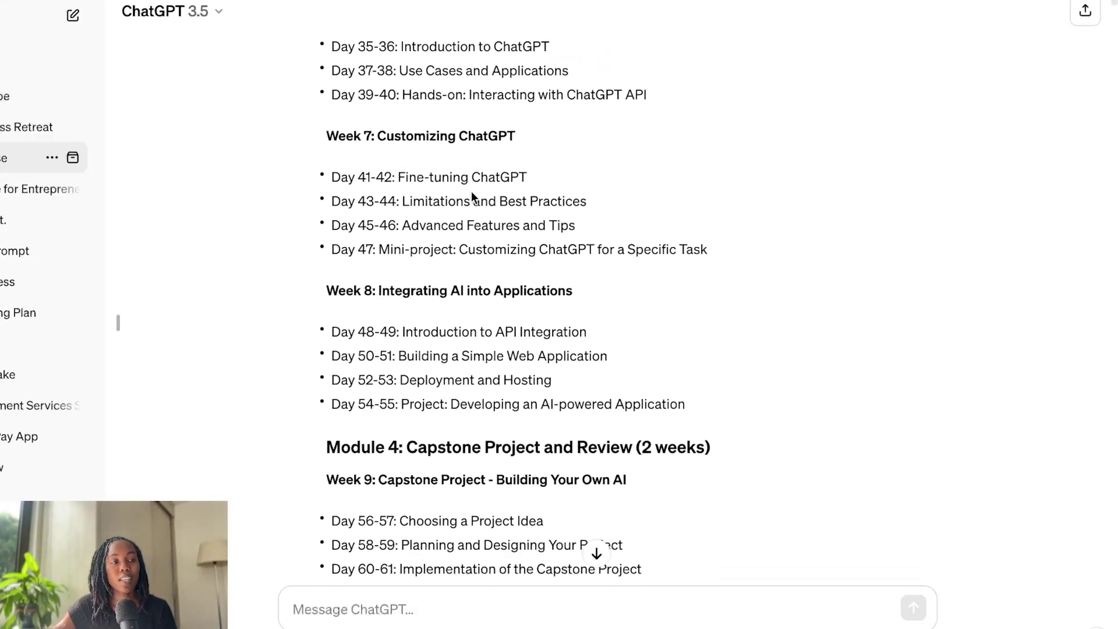
{"action": "scroll", "coordinate": [471, 191], "scroll_direction": "down", "scroll_amount": 4}
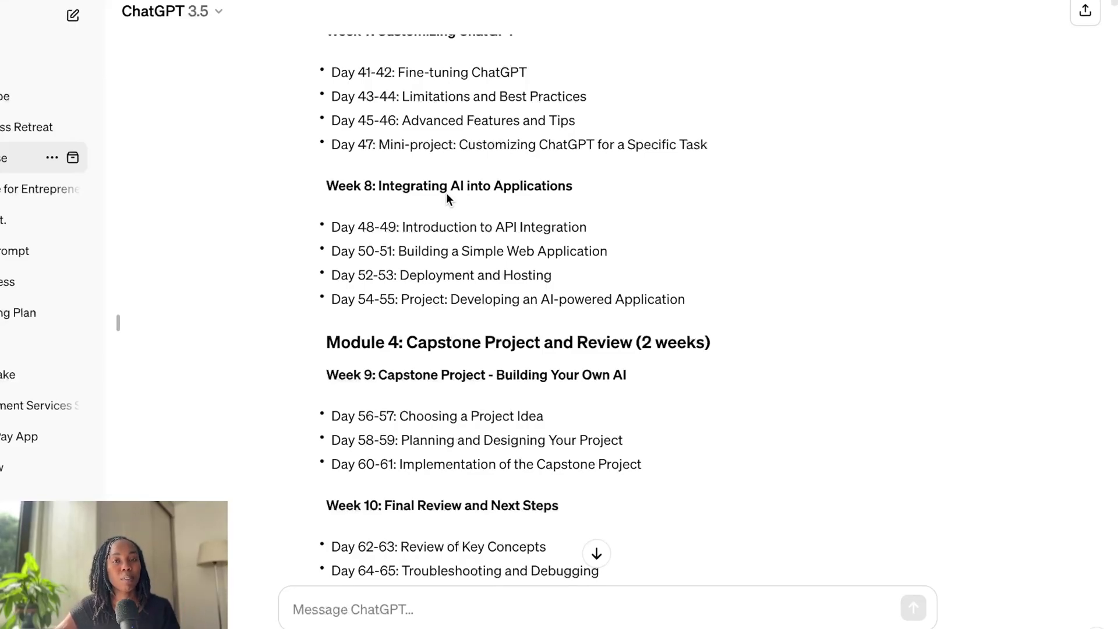
{"action": "scroll", "coordinate": [446, 195], "scroll_direction": "down", "scroll_amount": 1}
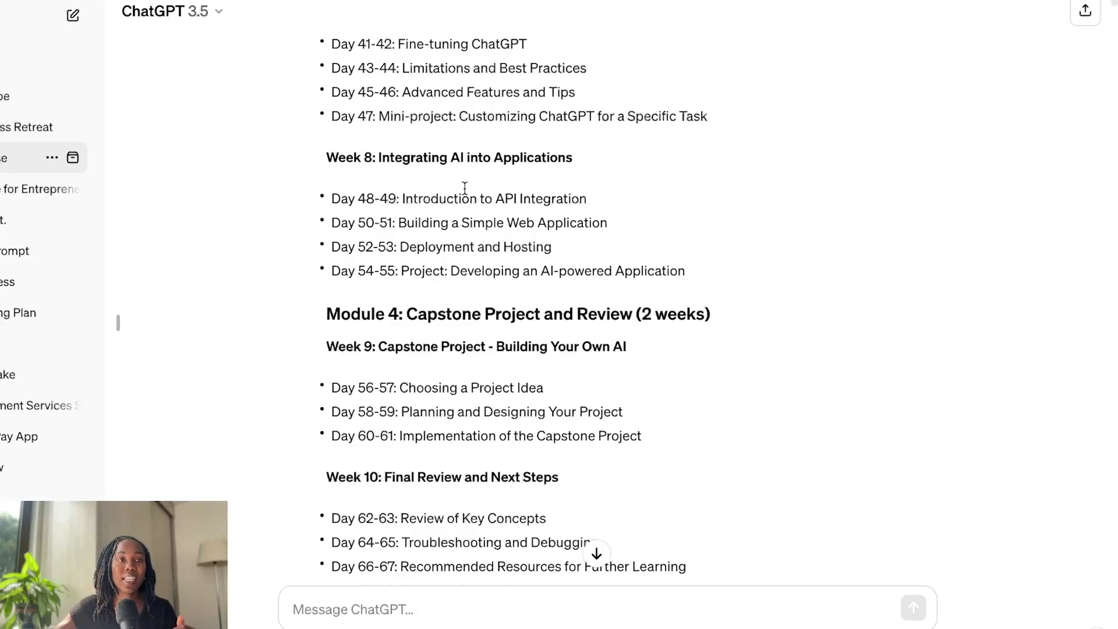
{"action": "scroll", "coordinate": [514, 277], "scroll_direction": "down", "scroll_amount": 1}
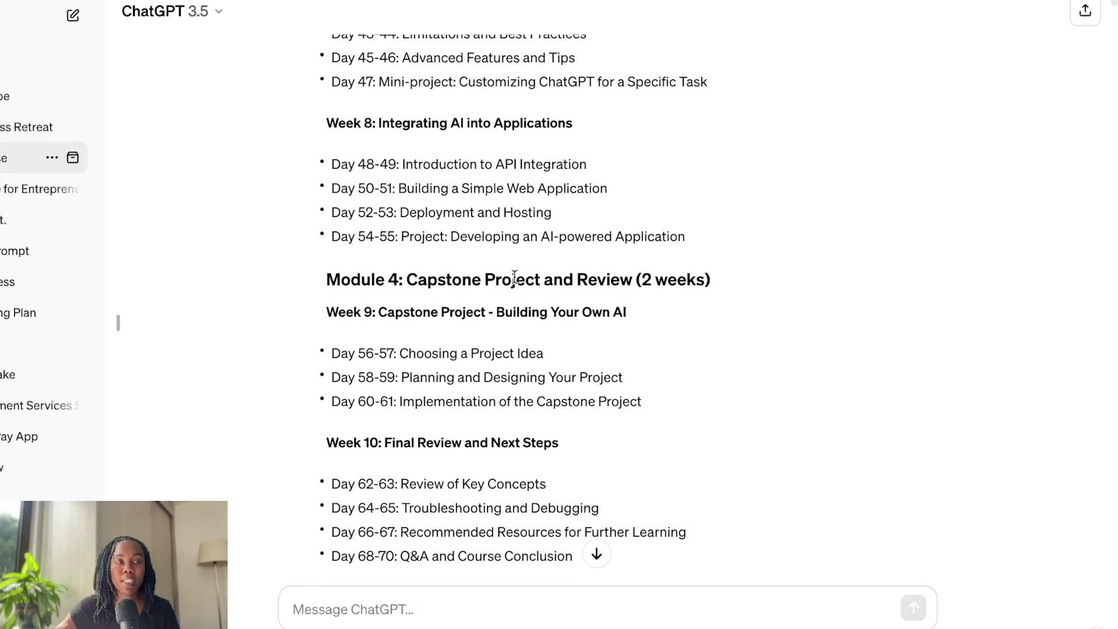
{"action": "scroll", "coordinate": [514, 277], "scroll_direction": "down", "scroll_amount": 1}
{"action": "scroll", "coordinate": [515, 276], "scroll_direction": "down", "scroll_amount": 10}
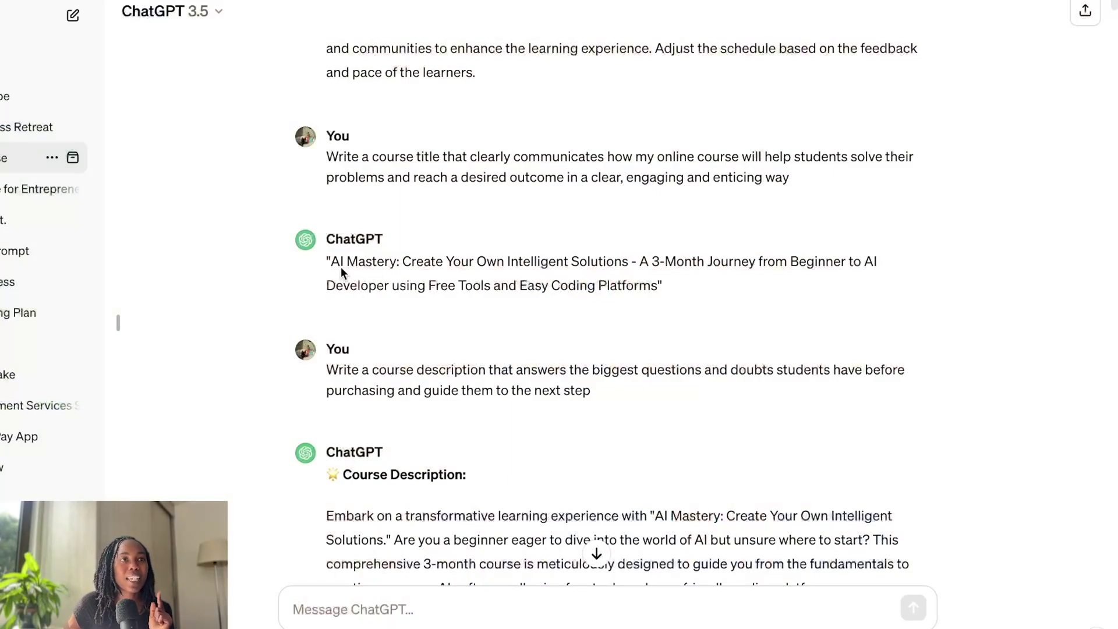
Highlight part of the 'AI Mastery: Create Your Own Intelligent Solutions' title, then deselect it.
{"action": "left_click_drag", "start_coordinate": [511, 265], "coordinate": [781, 288]}
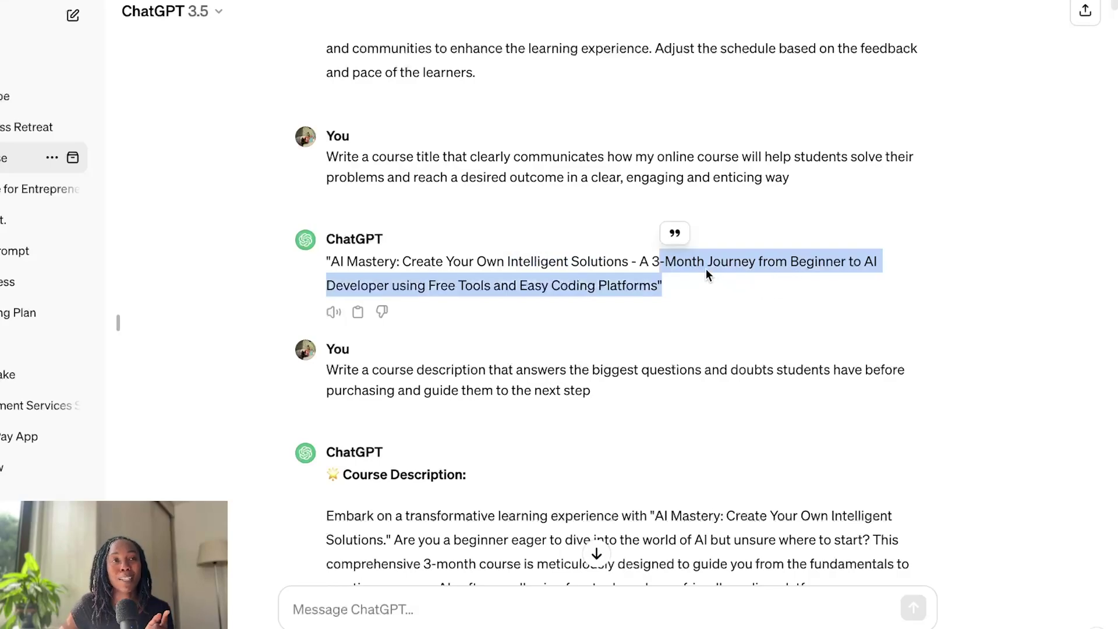
{"action": "left_click", "coordinate": [616, 213]}
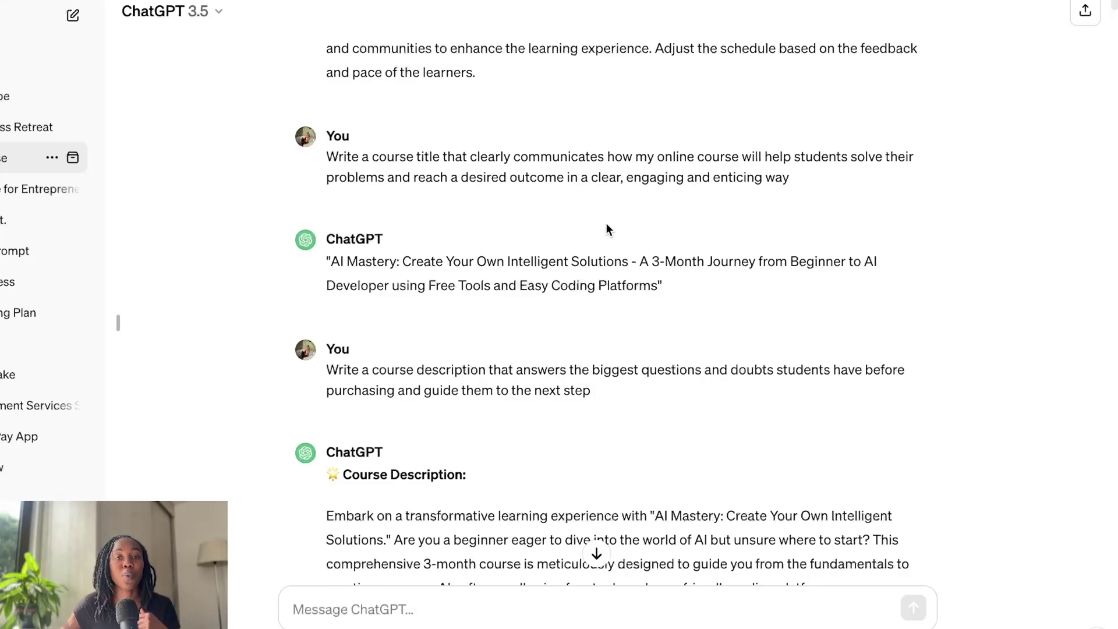
{"action": "scroll", "coordinate": [471, 382], "scroll_direction": "down", "scroll_amount": 1}
{"action": "scroll", "coordinate": [471, 376], "scroll_direction": "down", "scroll_amount": 3}
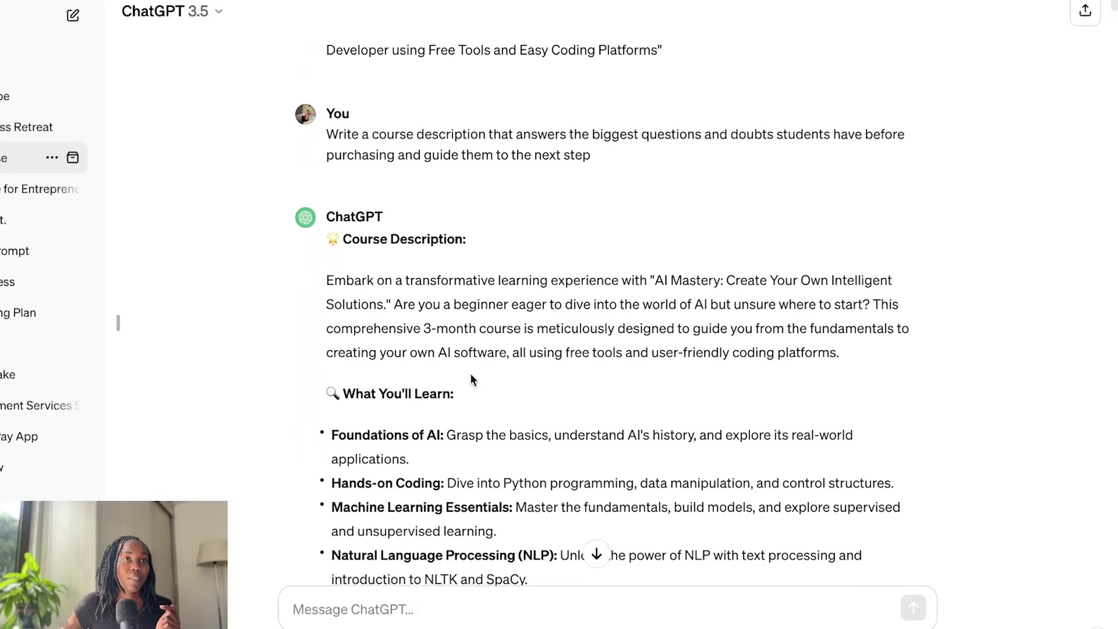
{"action": "left_click_drag", "start_coordinate": [454, 356], "coordinate": [341, 356]}
{"action": "scroll", "coordinate": [438, 300], "scroll_direction": "down", "scroll_amount": 2}
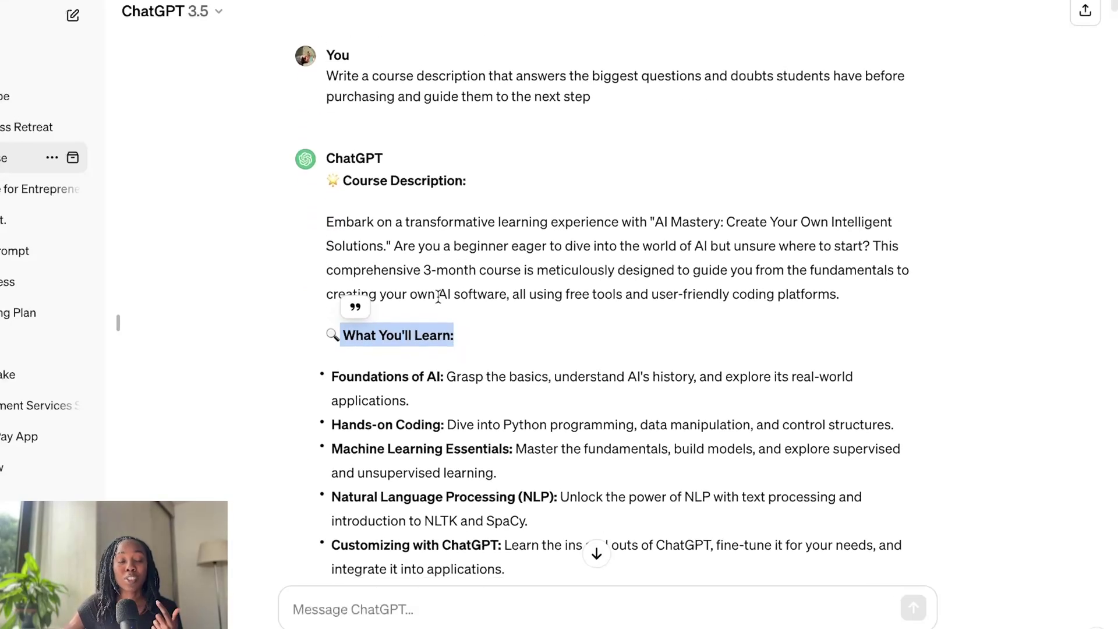
{"action": "scroll", "coordinate": [437, 298], "scroll_direction": "down", "scroll_amount": 1}
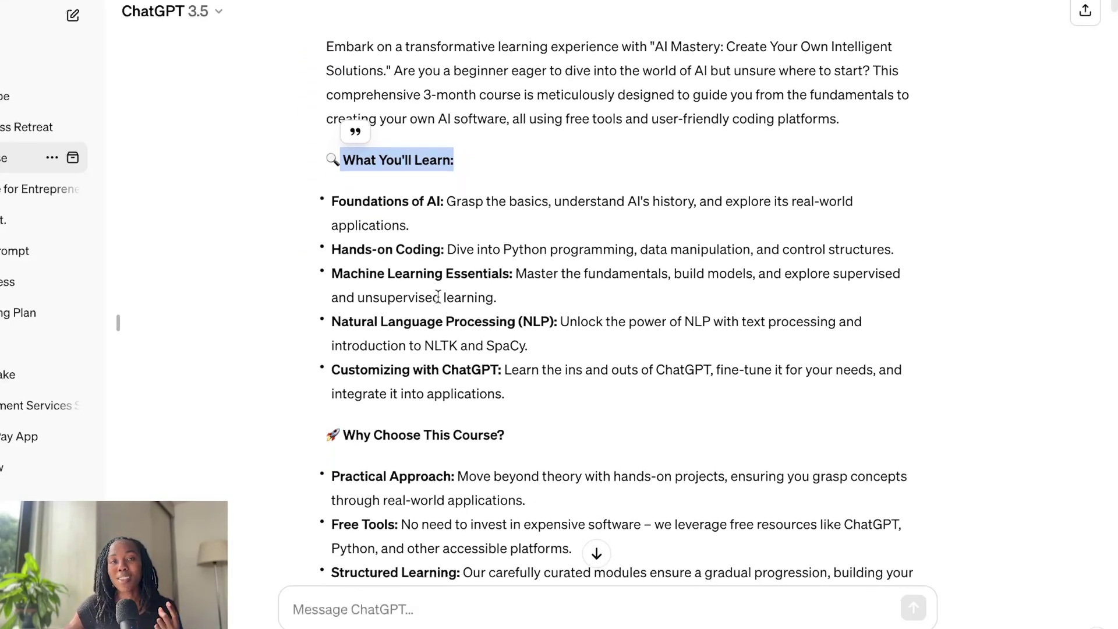
{"action": "scroll", "coordinate": [438, 297], "scroll_direction": "down", "scroll_amount": 1}
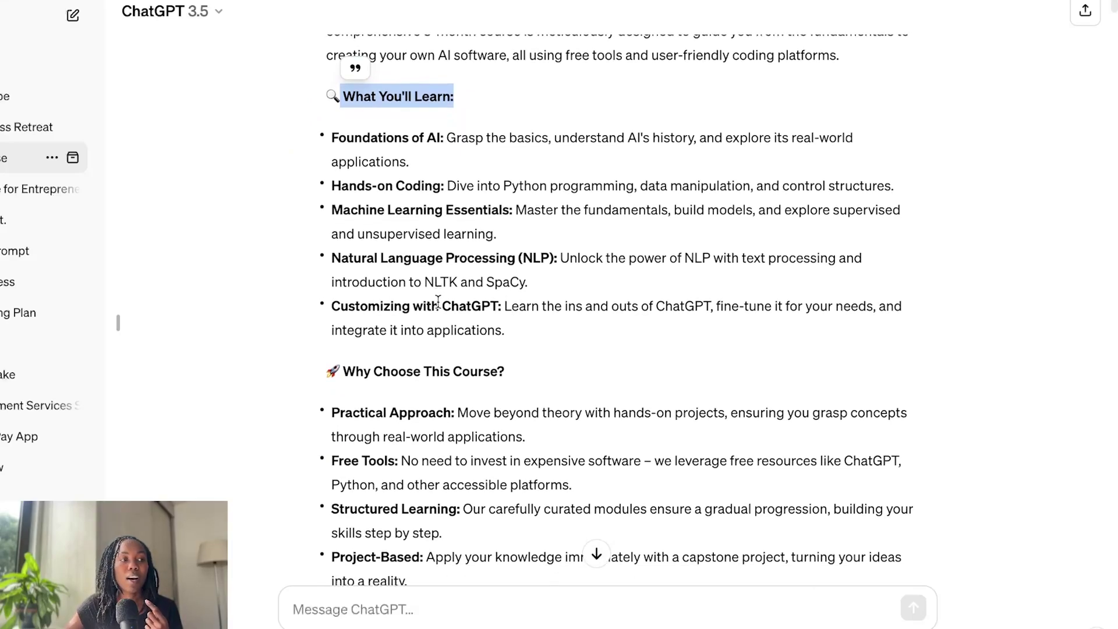
{"action": "scroll", "coordinate": [438, 301], "scroll_direction": "down", "scroll_amount": 6}
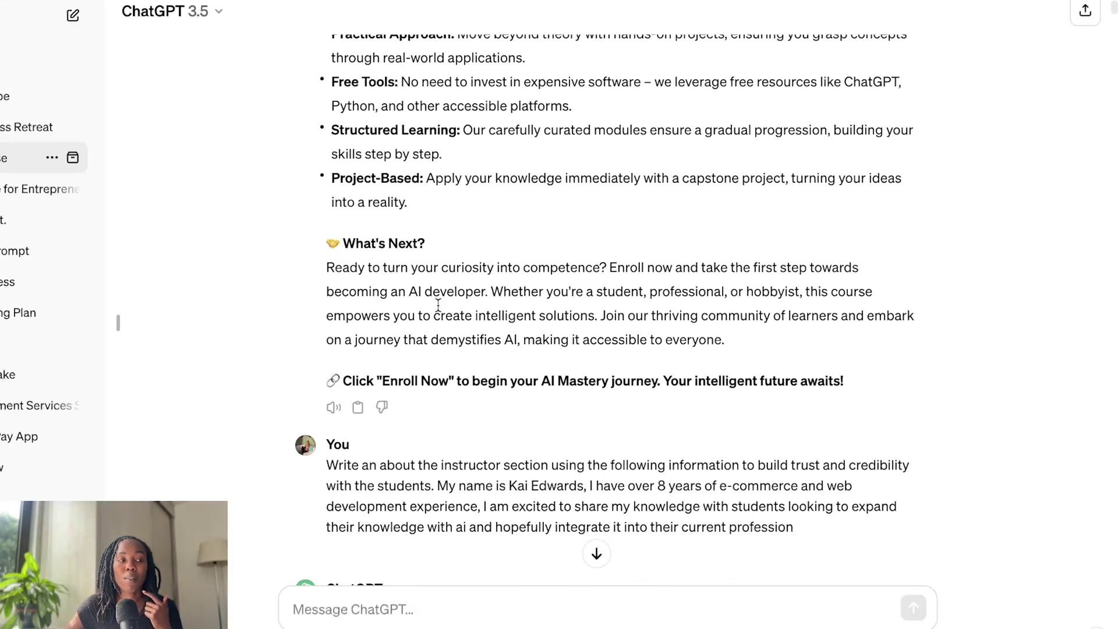
{"action": "scroll", "coordinate": [438, 303], "scroll_direction": "down", "scroll_amount": 1}
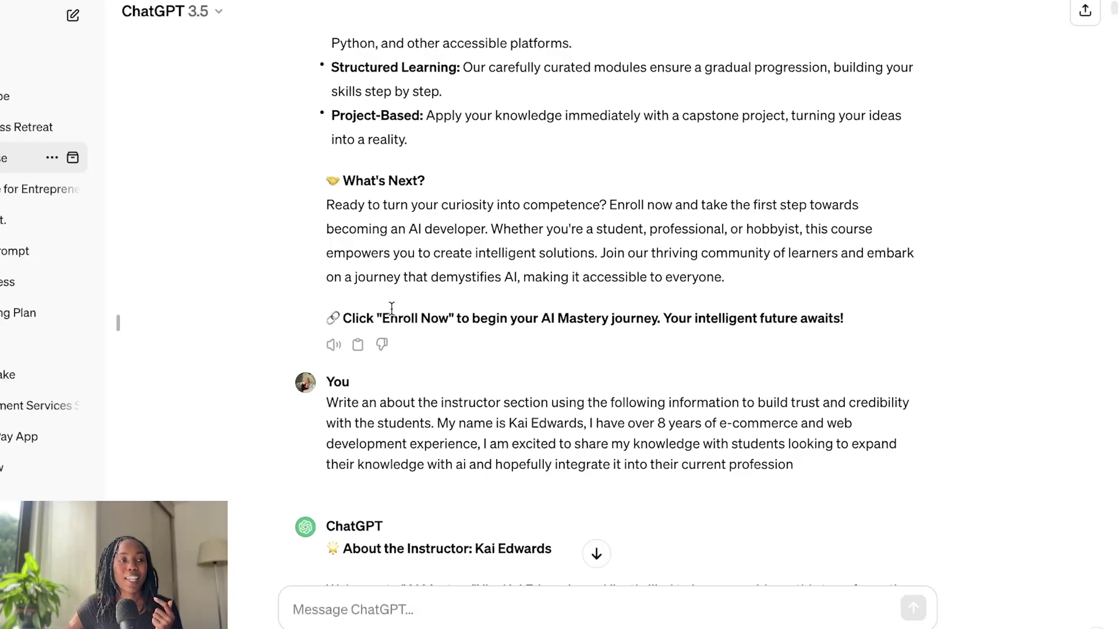
{"action": "left_click_drag", "start_coordinate": [425, 318], "coordinate": [690, 318]}
{"action": "left_click", "coordinate": [377, 314]}
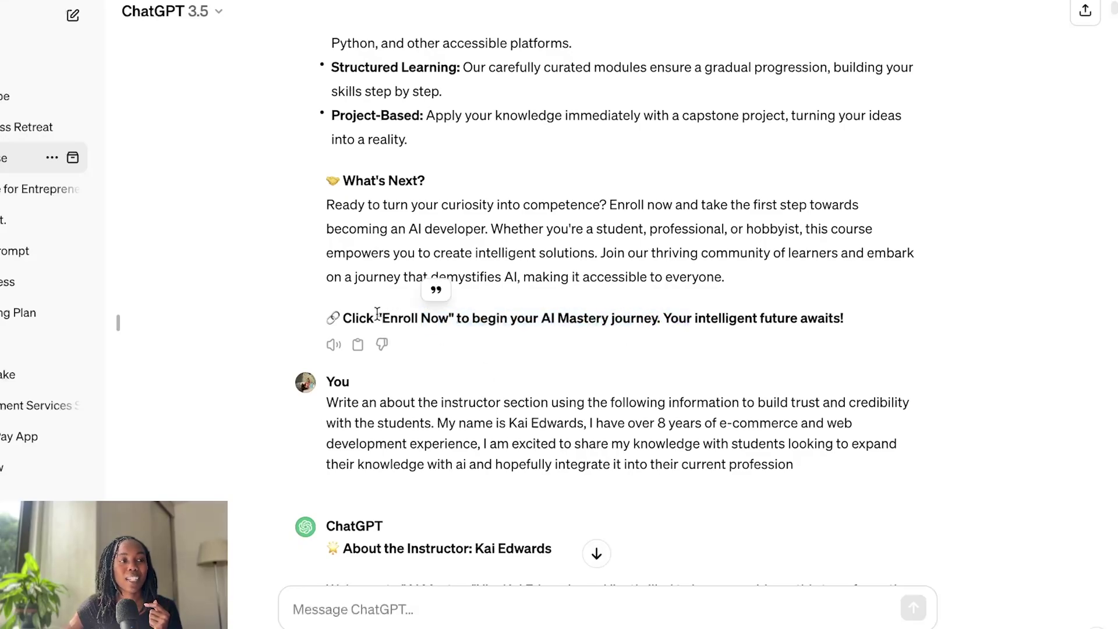
{"action": "left_click_drag", "start_coordinate": [344, 317], "coordinate": [573, 325]}
{"action": "left_click", "coordinate": [573, 325]}
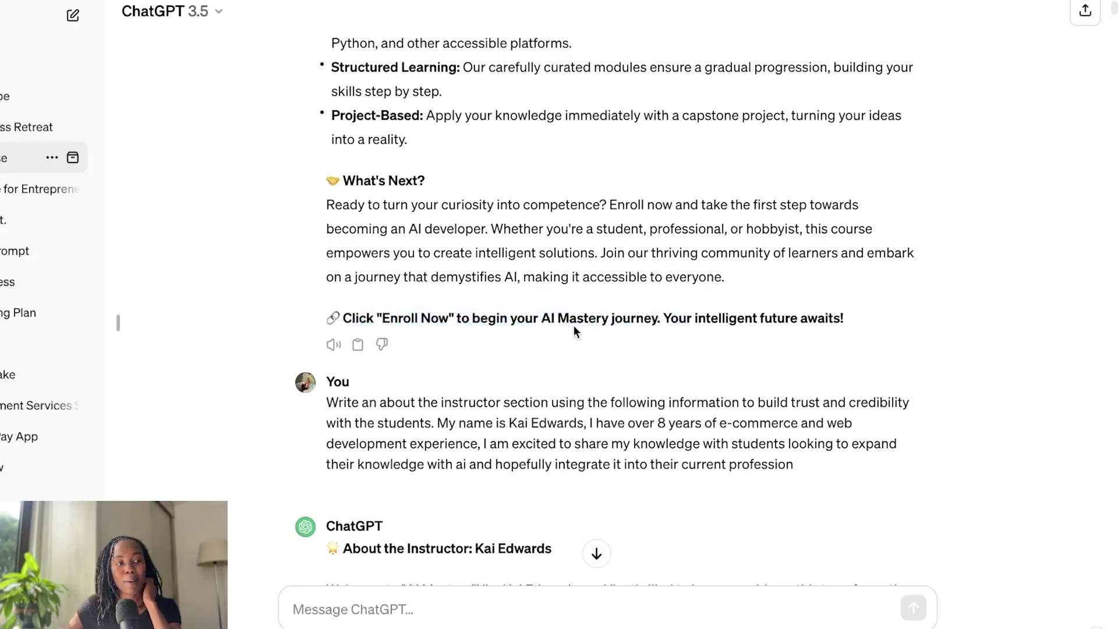
{"action": "scroll", "coordinate": [573, 325], "scroll_direction": "down", "scroll_amount": 2}
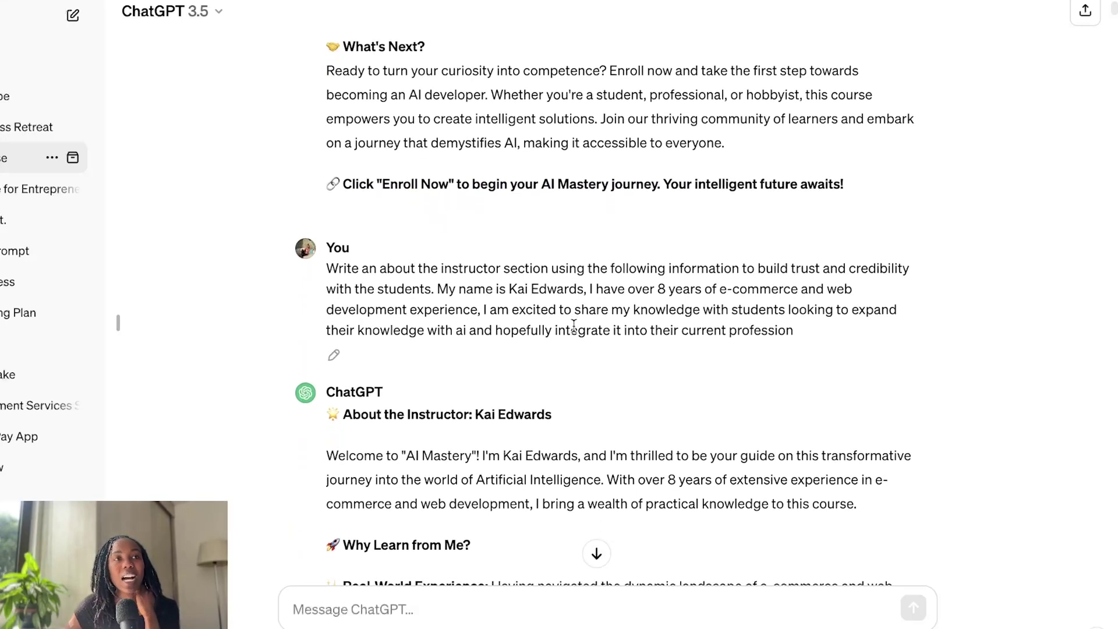
{"action": "scroll", "coordinate": [574, 325], "scroll_direction": "down", "scroll_amount": 5}
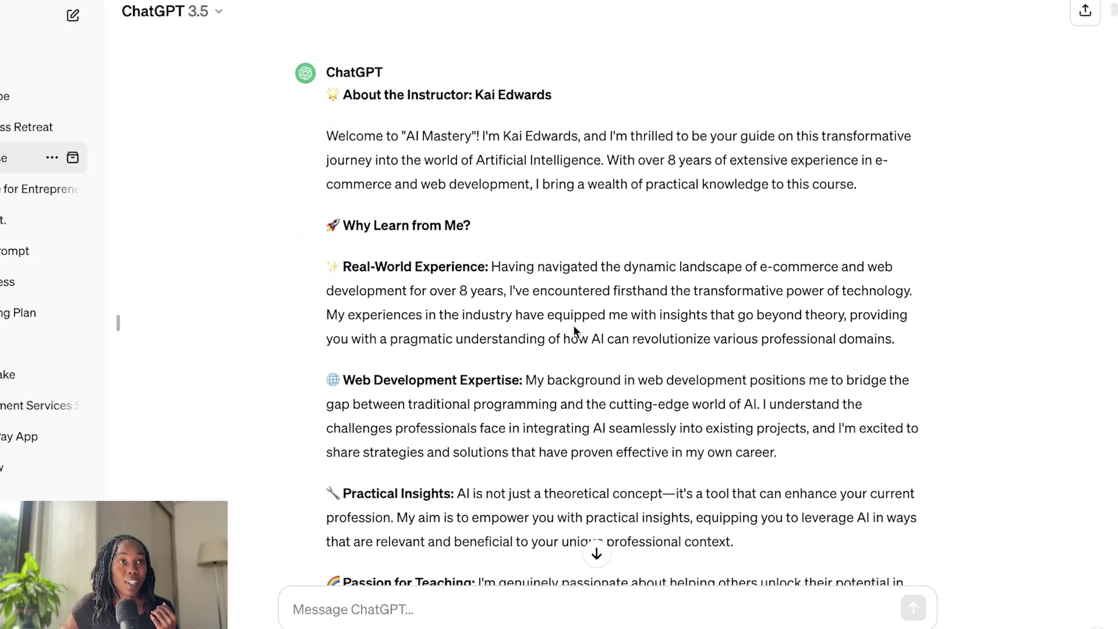
{"action": "scroll", "coordinate": [573, 331], "scroll_direction": "up", "scroll_amount": 3}
{"action": "left_click_drag", "start_coordinate": [353, 131], "coordinate": [583, 137]}
{"action": "left_click", "coordinate": [576, 156]}
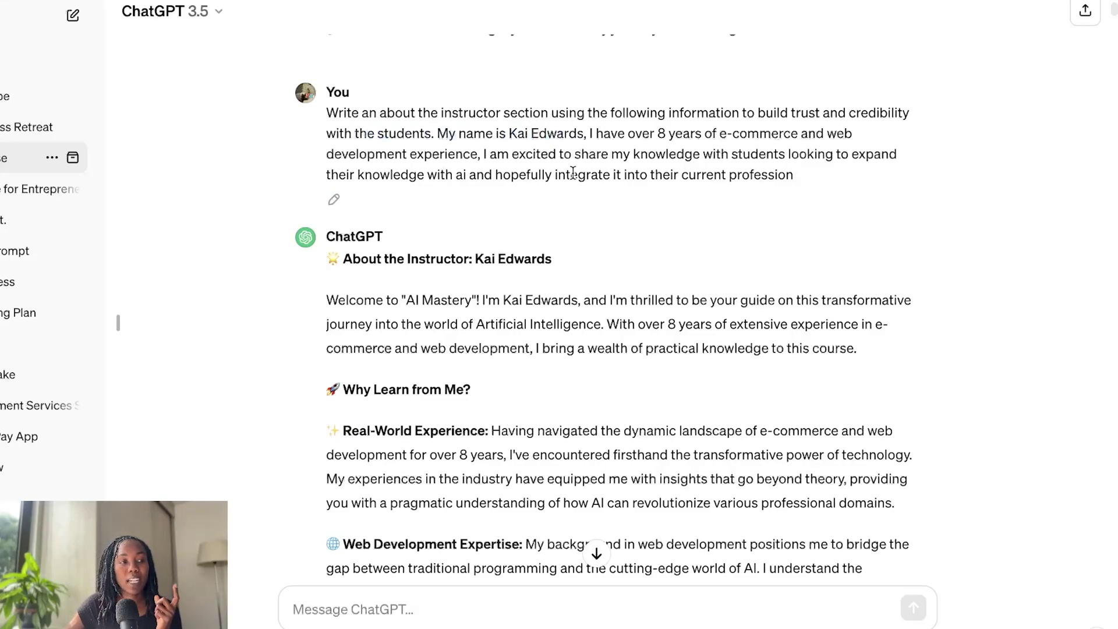
{"action": "scroll", "coordinate": [574, 175], "scroll_direction": "down", "scroll_amount": 1}
{"action": "scroll", "coordinate": [440, 241], "scroll_direction": "down", "scroll_amount": 1}
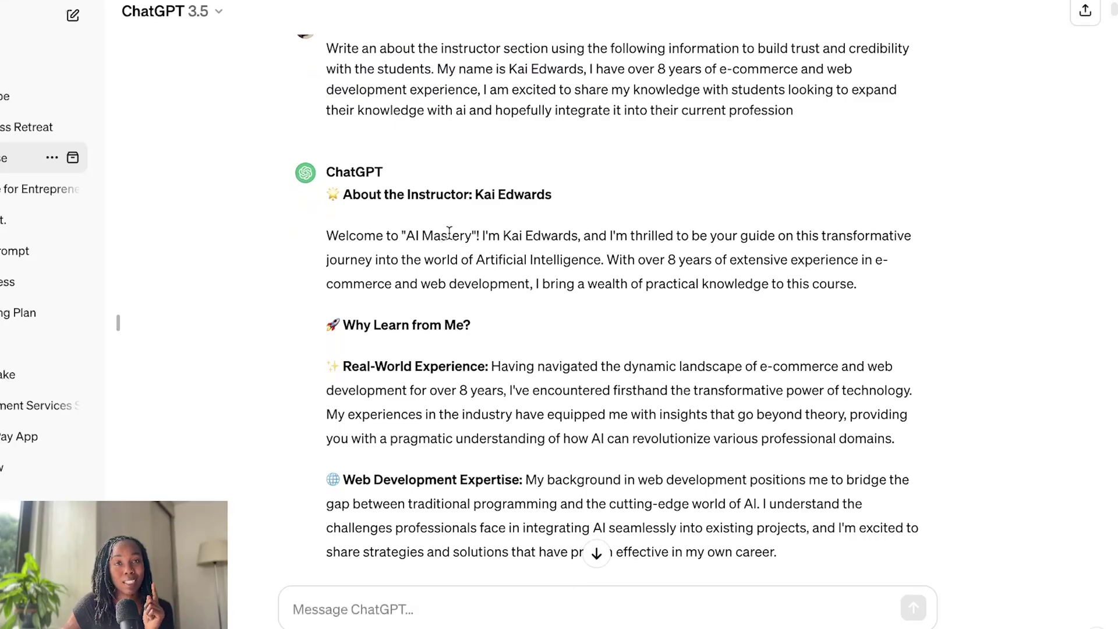
{"action": "scroll", "coordinate": [452, 229], "scroll_direction": "down", "scroll_amount": 1}
{"action": "scroll", "coordinate": [453, 236], "scroll_direction": "down", "scroll_amount": 1}
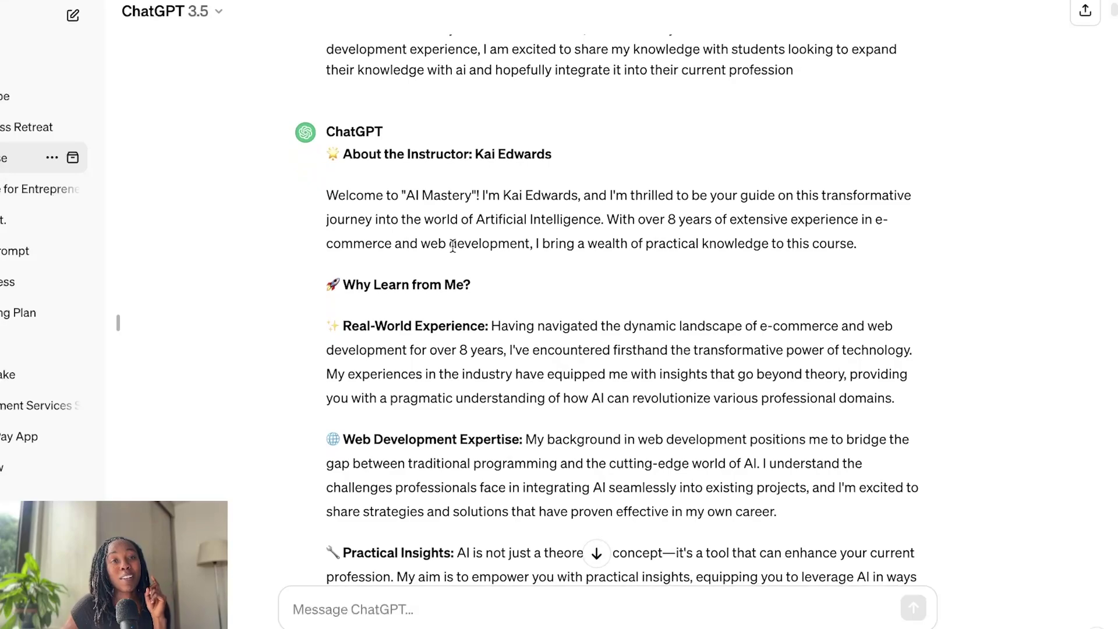
{"action": "scroll", "coordinate": [453, 246], "scroll_direction": "up", "scroll_amount": 2}
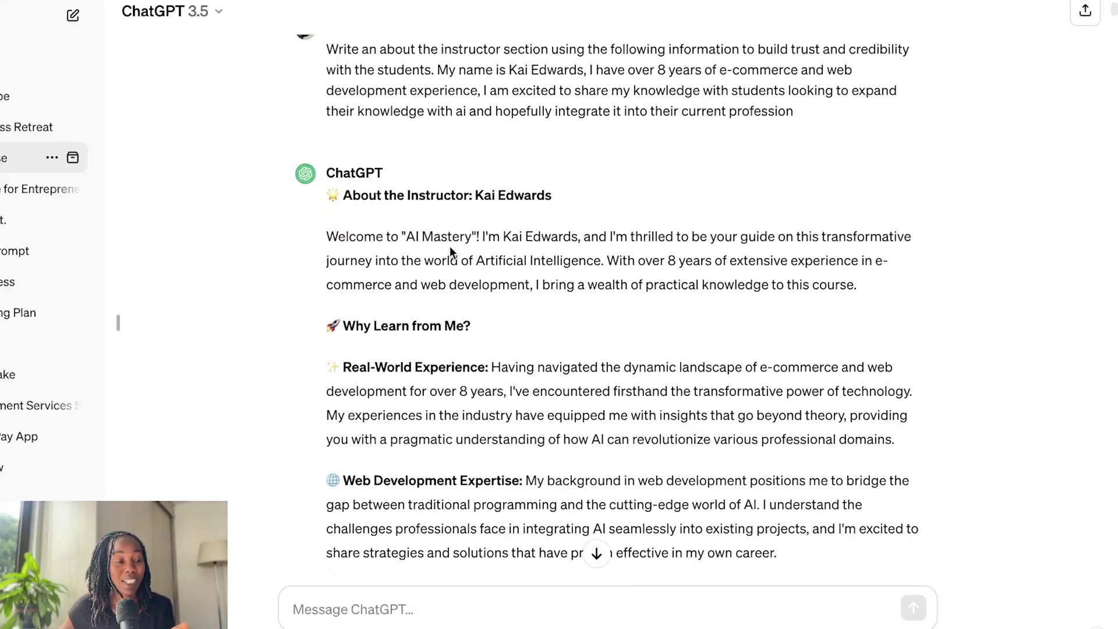
{"action": "scroll", "coordinate": [450, 245], "scroll_direction": "down", "scroll_amount": 2}
{"action": "scroll", "coordinate": [450, 247], "scroll_direction": "down", "scroll_amount": 3}
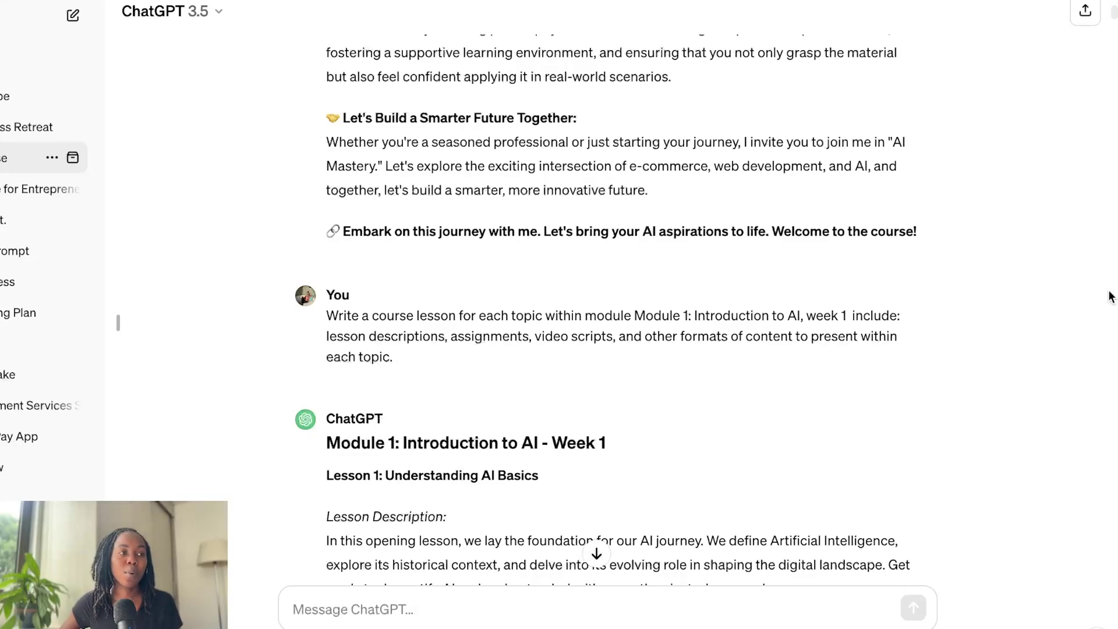
{"action": "scroll", "coordinate": [613, 343], "scroll_direction": "down", "scroll_amount": 1}
{"action": "scroll", "coordinate": [617, 348], "scroll_direction": "down", "scroll_amount": 1}
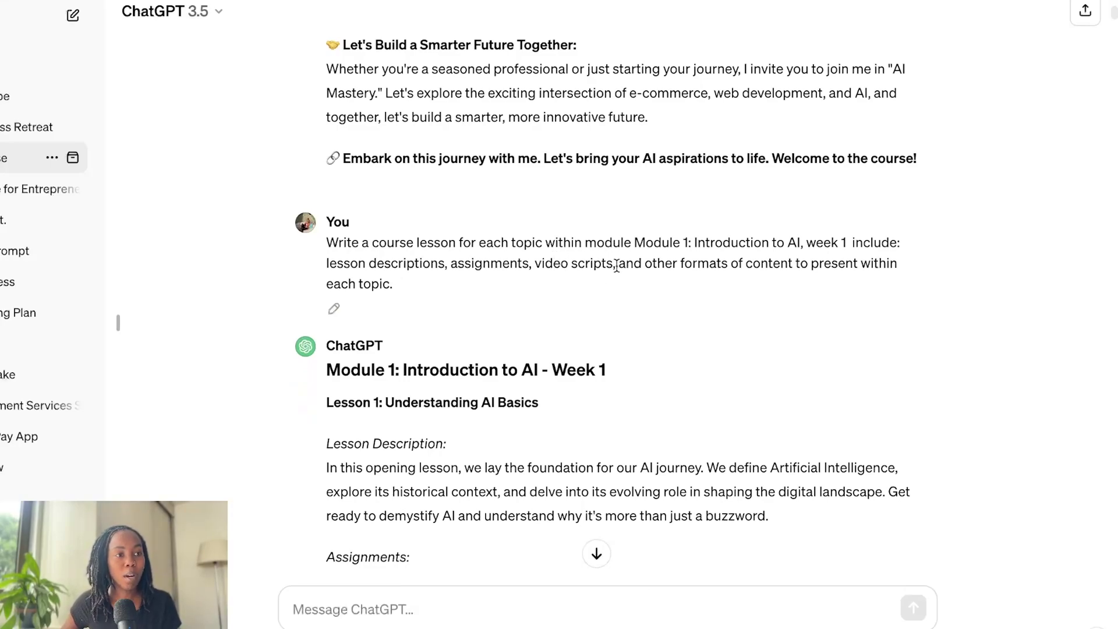
{"action": "left_click_drag", "start_coordinate": [692, 243], "coordinate": [776, 245]}
{"action": "left_click", "coordinate": [832, 247]}
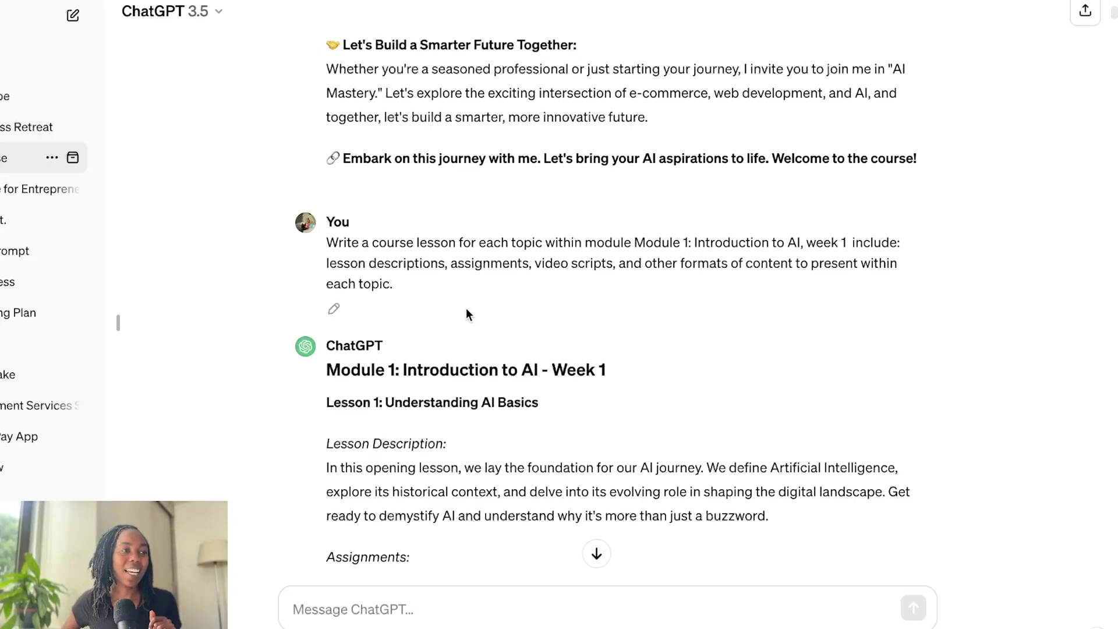
{"action": "scroll", "coordinate": [469, 309], "scroll_direction": "down", "scroll_amount": 1}
{"action": "scroll", "coordinate": [472, 304], "scroll_direction": "down", "scroll_amount": 5}
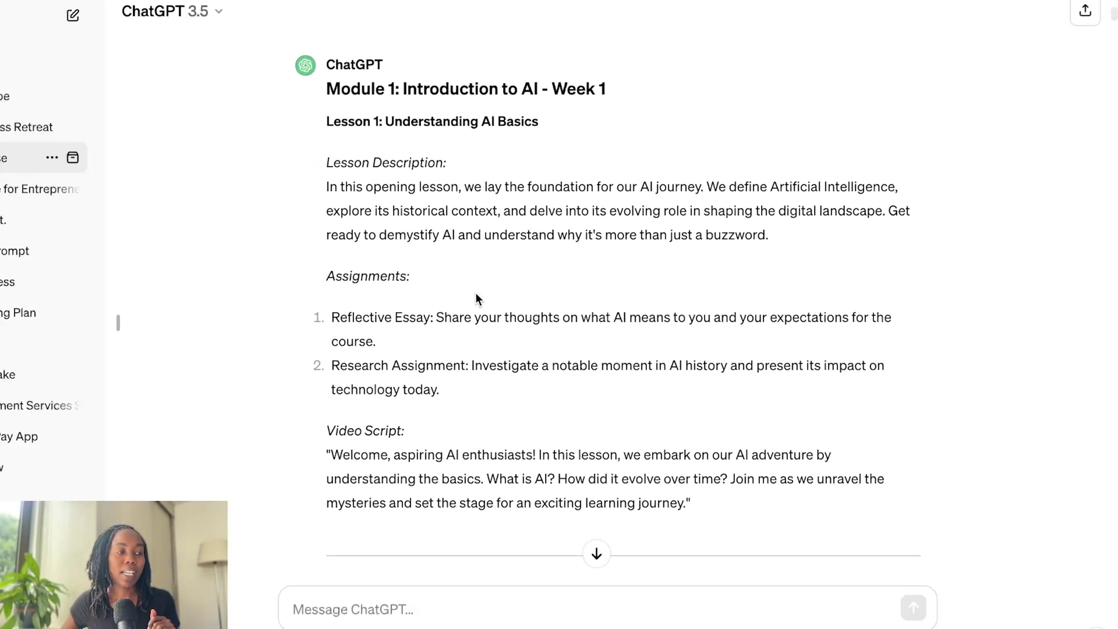
{"action": "left_click_drag", "start_coordinate": [363, 177], "coordinate": [595, 190]}
{"action": "left_click", "coordinate": [594, 190]}
{"action": "left_click_drag", "start_coordinate": [496, 177], "coordinate": [676, 205]}
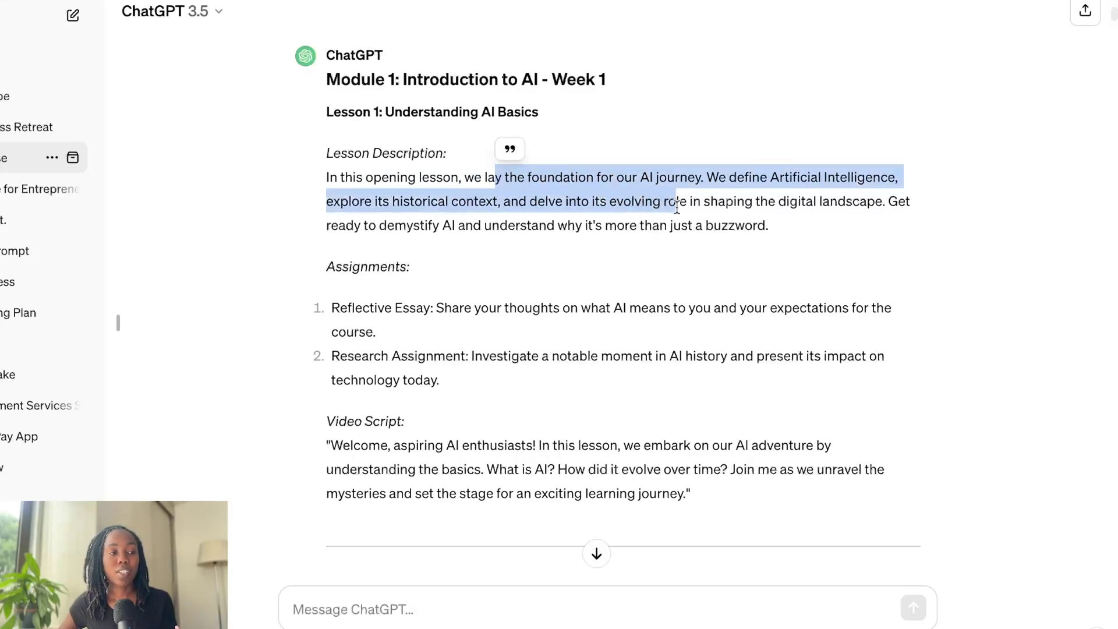
{"action": "scroll", "coordinate": [677, 206], "scroll_direction": "down", "scroll_amount": 1}
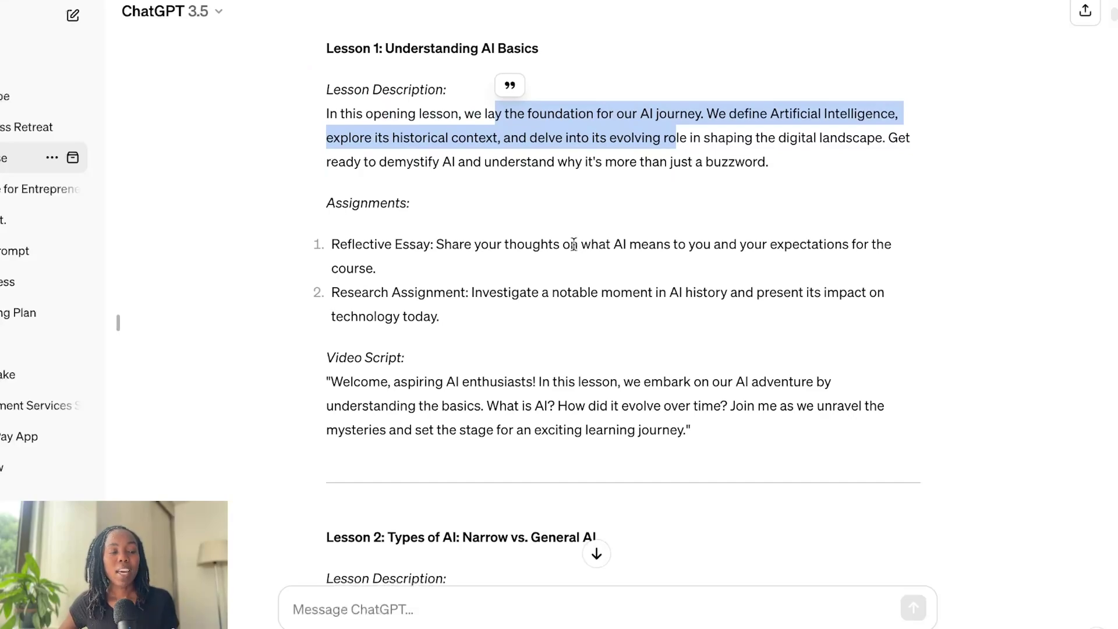
{"action": "left_click", "coordinate": [616, 195]}
{"action": "scroll", "coordinate": [616, 194], "scroll_direction": "down", "scroll_amount": 2}
{"action": "scroll", "coordinate": [616, 195], "scroll_direction": "up", "scroll_amount": 1}
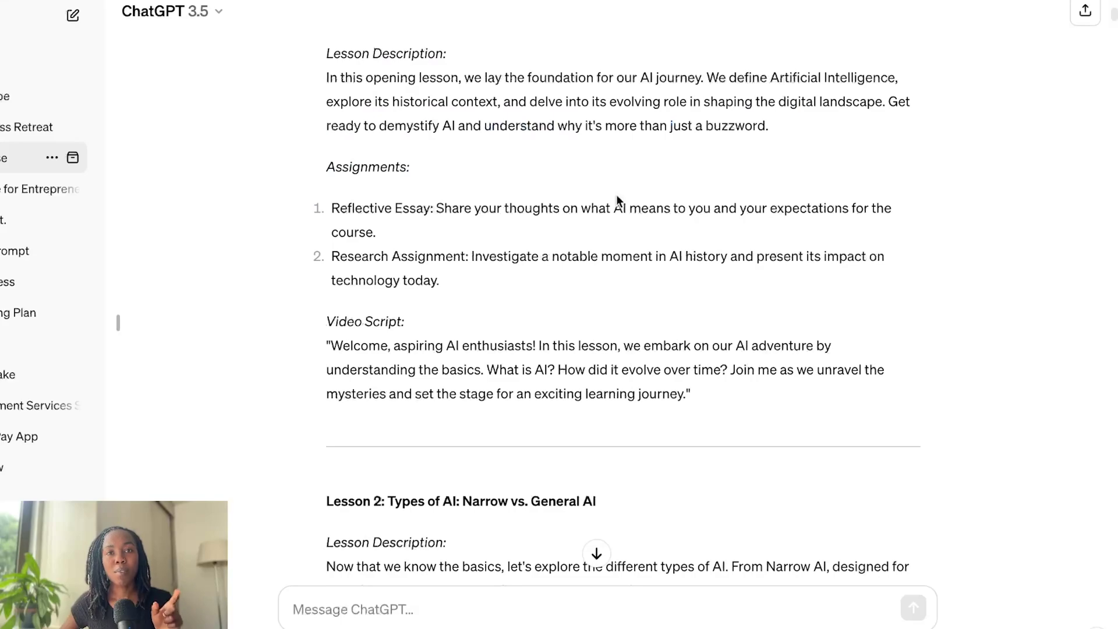
{"action": "scroll", "coordinate": [618, 183], "scroll_direction": "up", "scroll_amount": 1}
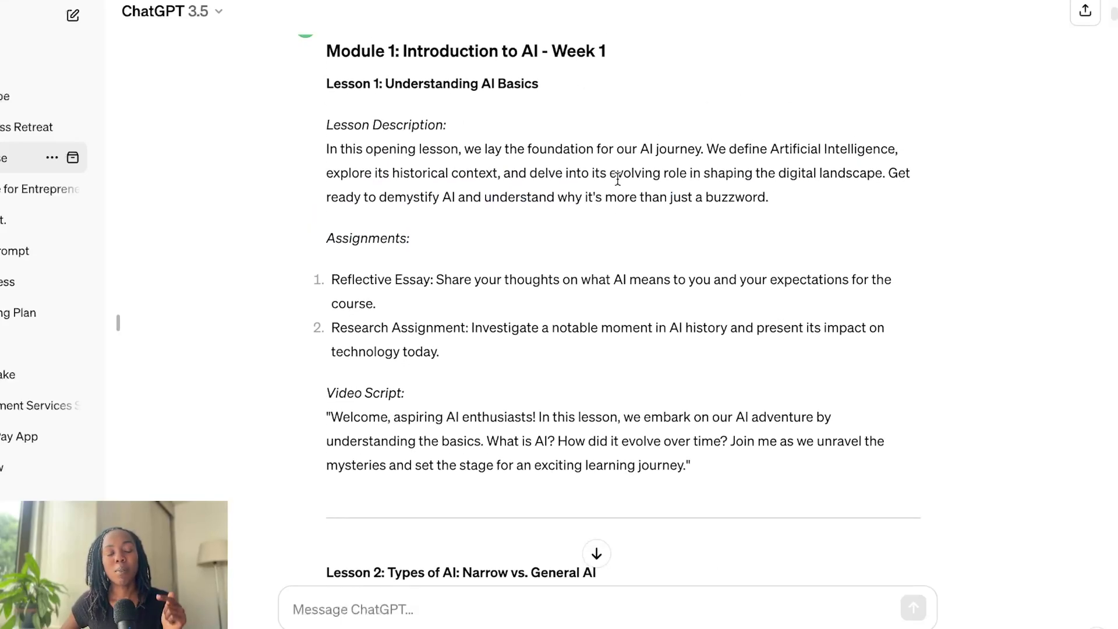
{"action": "scroll", "coordinate": [616, 185], "scroll_direction": "down", "scroll_amount": 1}
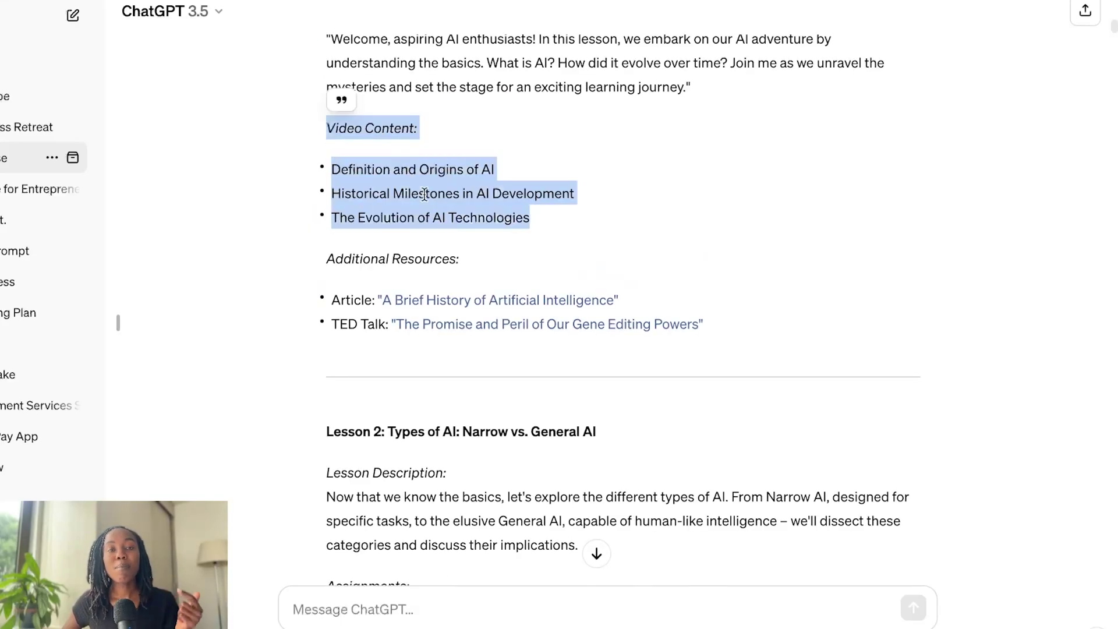
{"action": "left_click", "coordinate": [460, 199]}
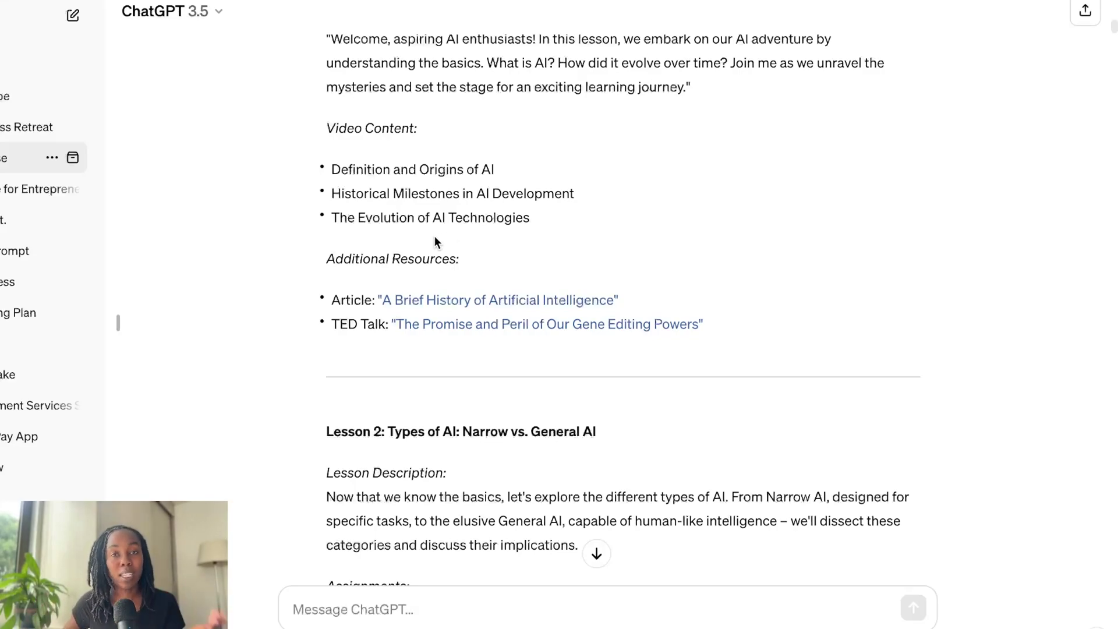
{"action": "scroll", "coordinate": [434, 237], "scroll_direction": "down", "scroll_amount": 1}
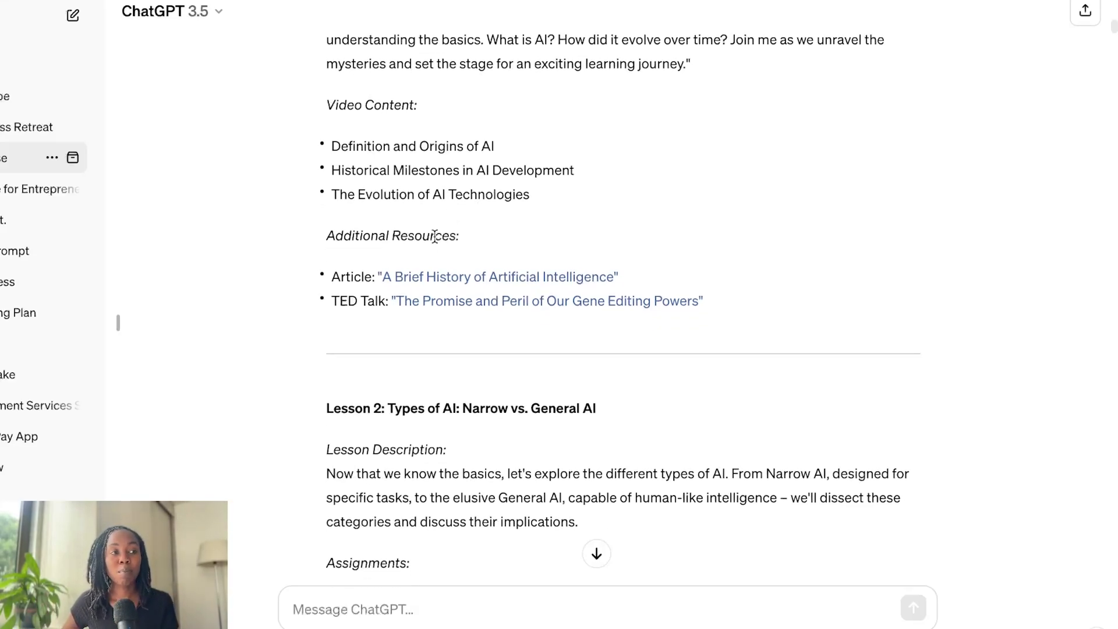